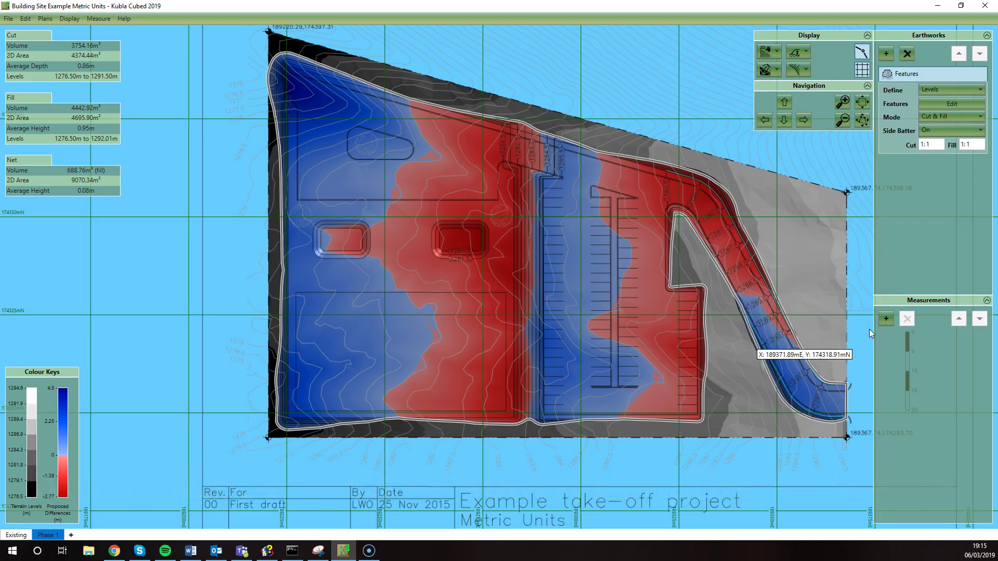
# Step: Open and close the measurement types list without adding anything
pyautogui.click(886, 319)
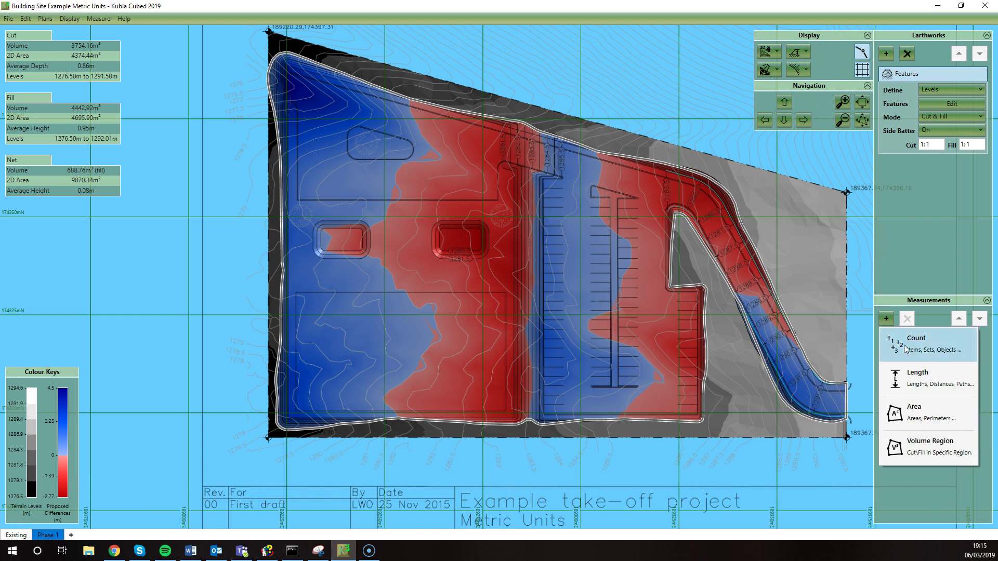
pyautogui.click(901, 414)
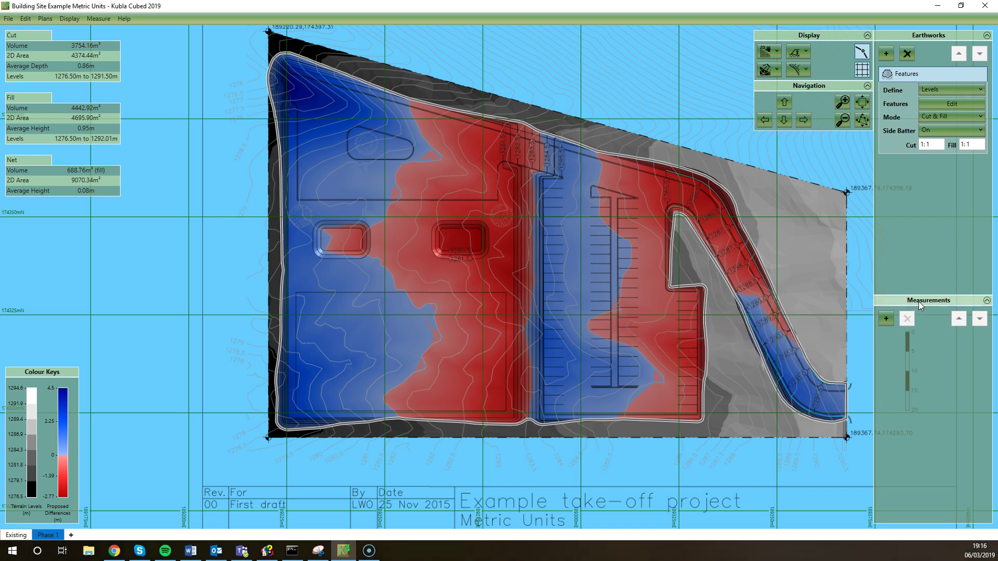
pyautogui.scroll(1, 696, 320)
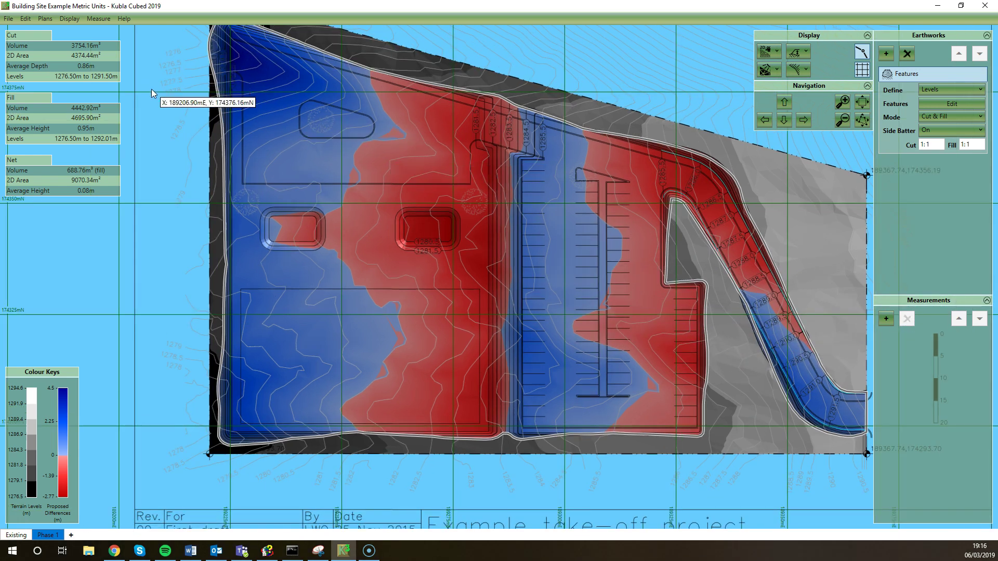
# Step: Preview the Earthworks Estimation spreadsheet's cut and fill areas and volumes, then cancel it
pyautogui.click(10, 20)
pyautogui.moveTo(47, 104)
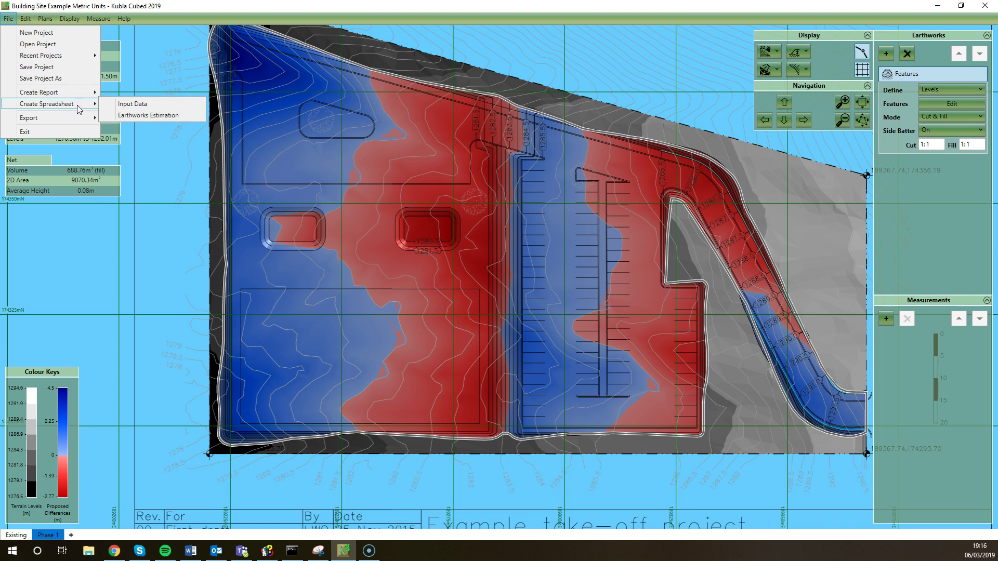
pyautogui.click(127, 116)
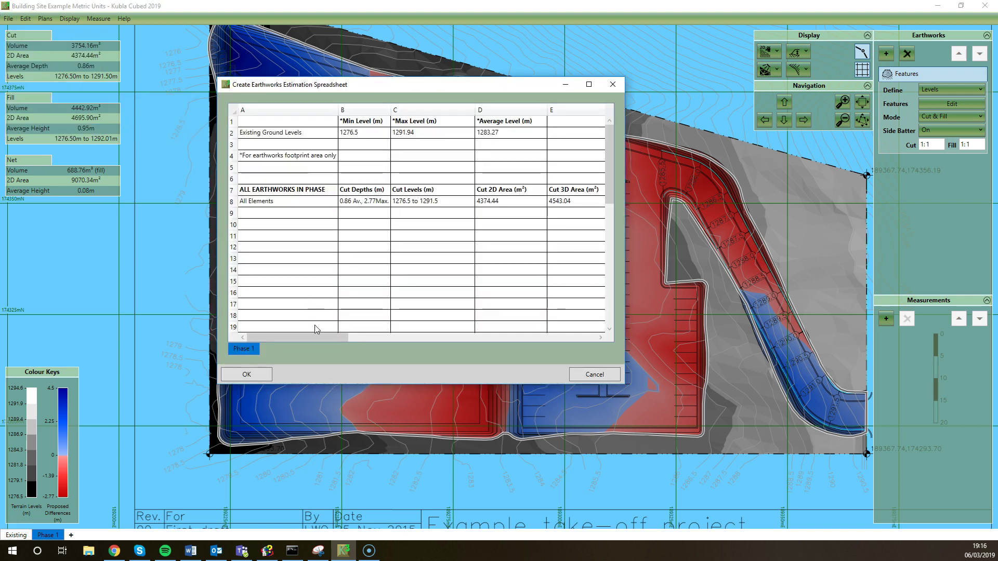
pyautogui.moveTo(304, 335)
pyautogui.mouseDown()
pyautogui.moveTo(406, 337)
pyautogui.moveTo(385, 323)
pyautogui.moveTo(383, 344)
pyautogui.mouseUp()
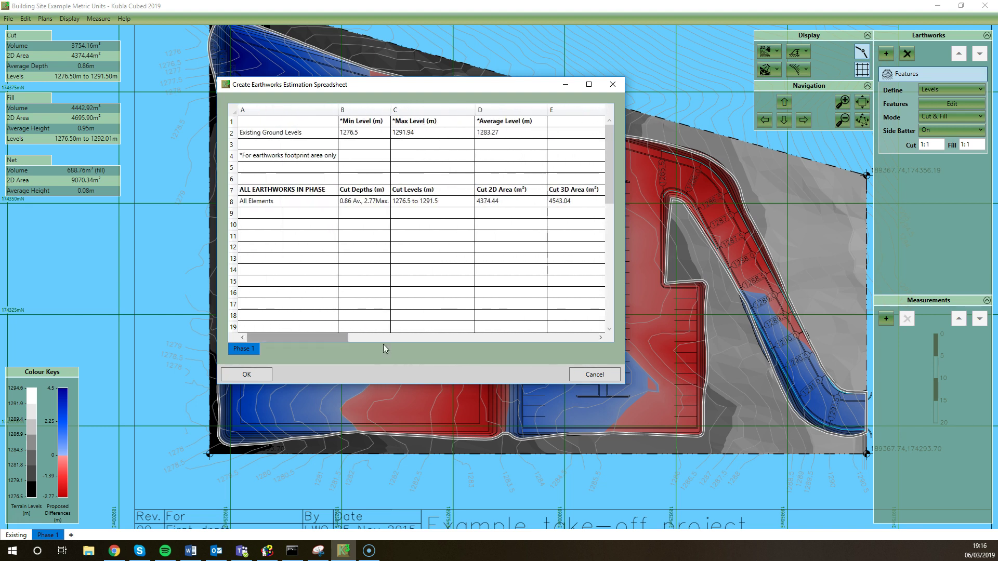
pyautogui.click(580, 373)
# Step: Preview the Input Data spreadsheet for the Features surface across columns E–H, then cancel
pyautogui.click(8, 18)
pyautogui.moveTo(46, 104)
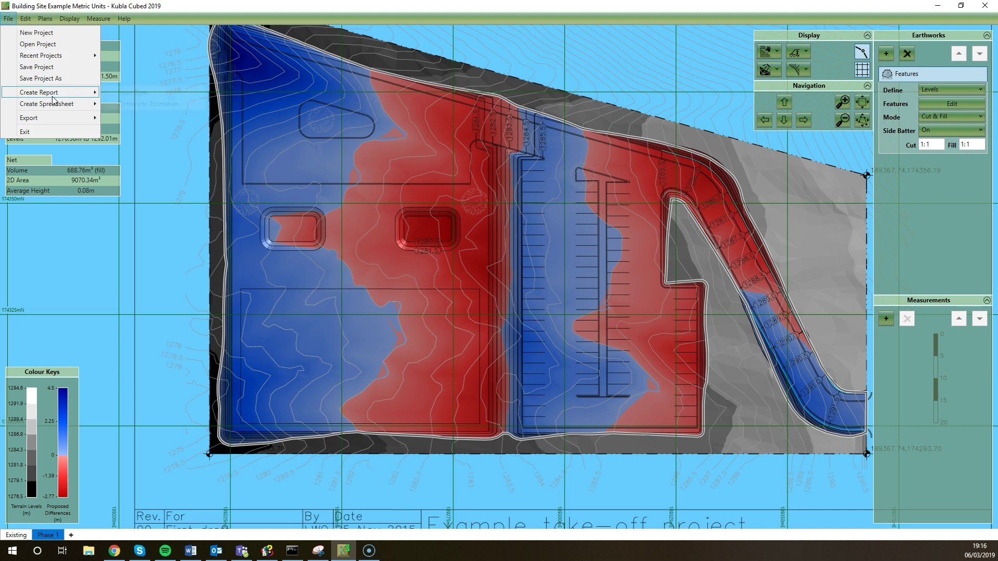
pyautogui.click(149, 103)
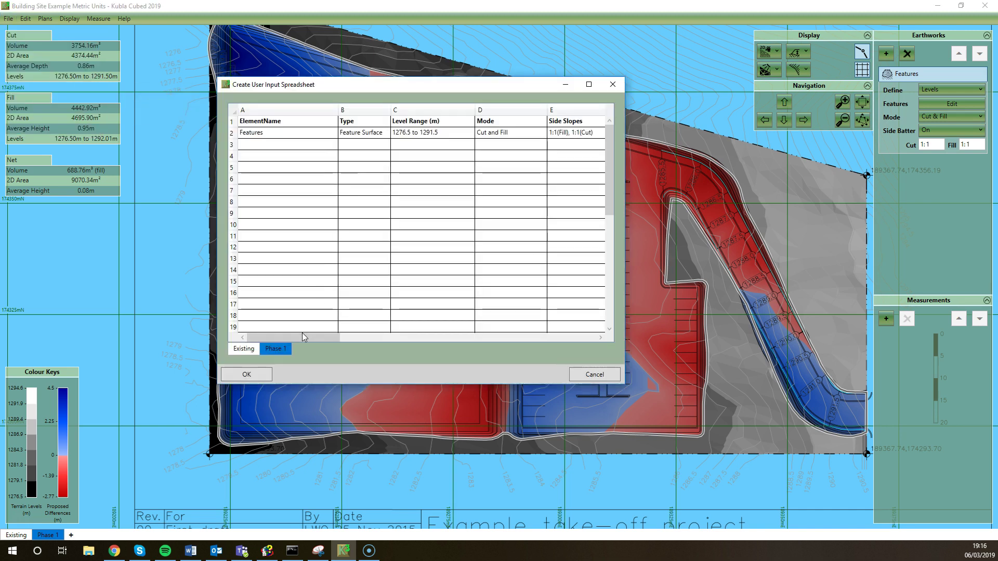
pyautogui.moveTo(304, 337); pyautogui.dragTo(376, 336)
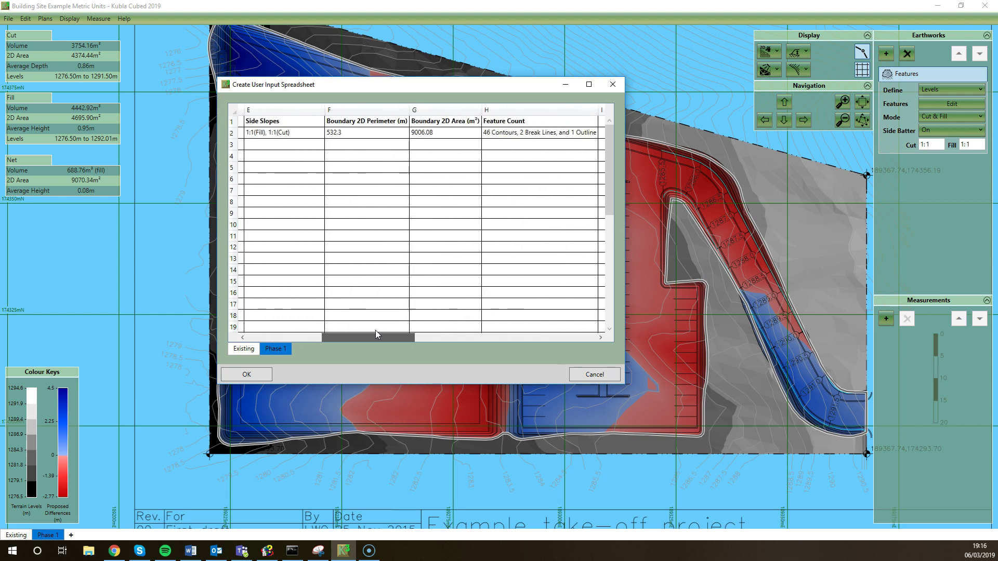
pyautogui.click(586, 380)
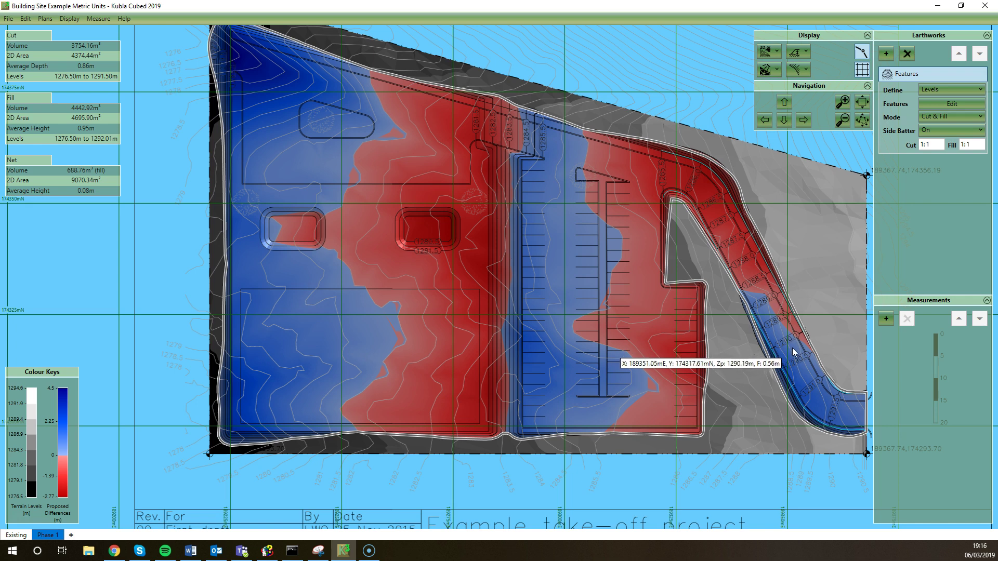
# Step: Add a new phase, Proposed 2, then return to the Phase 1 tab
pyautogui.scroll(1, 744, 333)
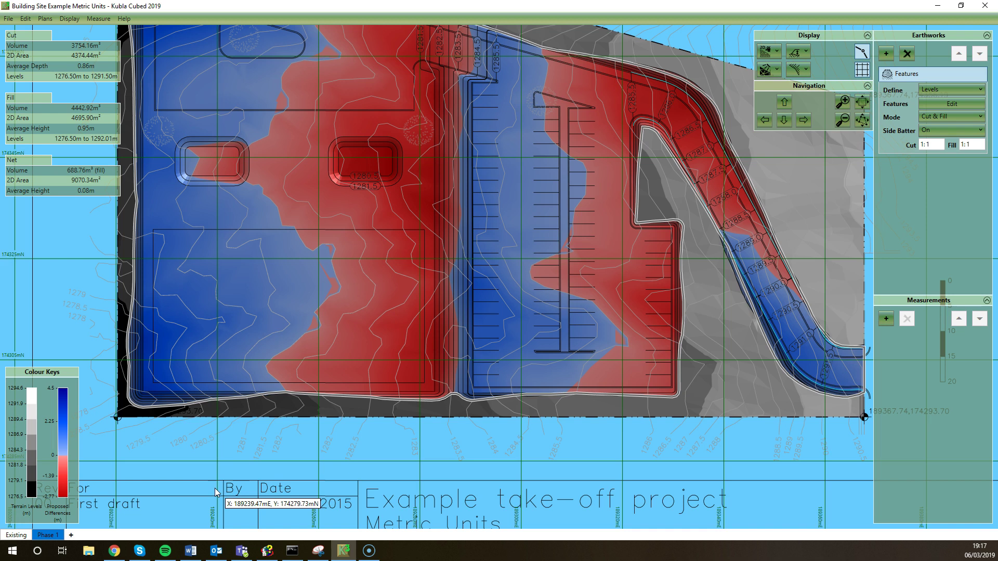
pyautogui.click(71, 535)
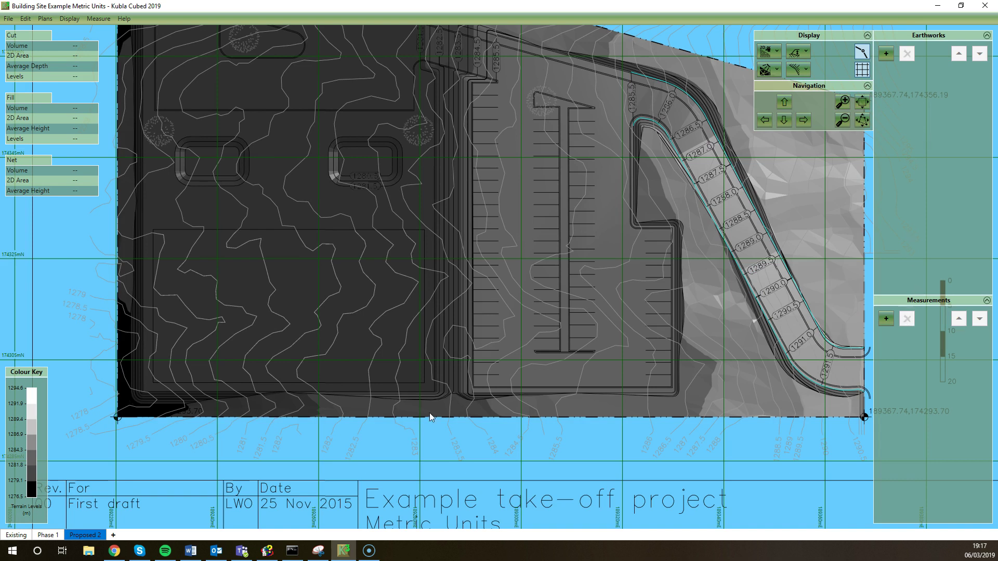
pyautogui.click(48, 535)
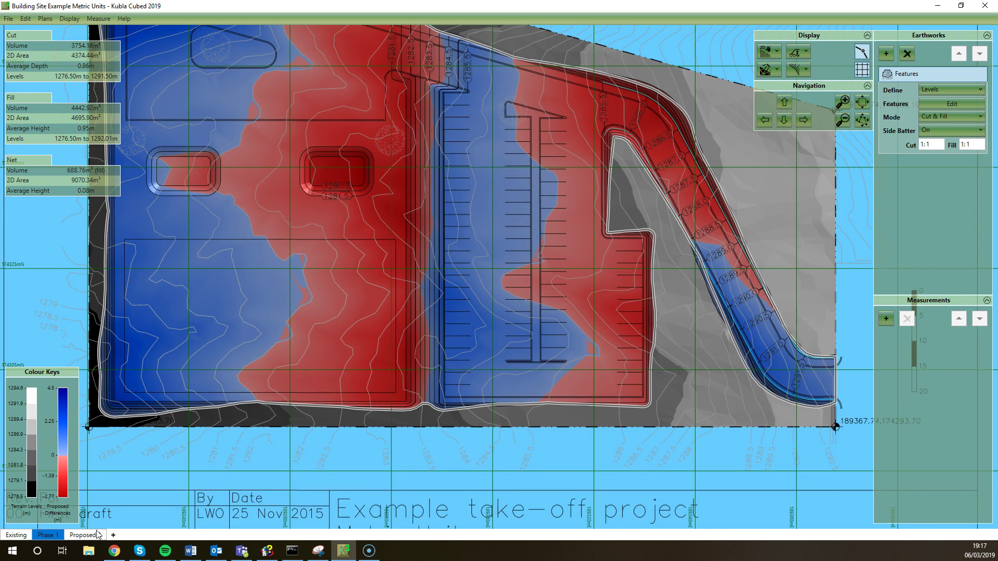
# Step: In the Proposed 2 phase, collapse Earthworks and start a new Count measurement
pyautogui.click(96, 535)
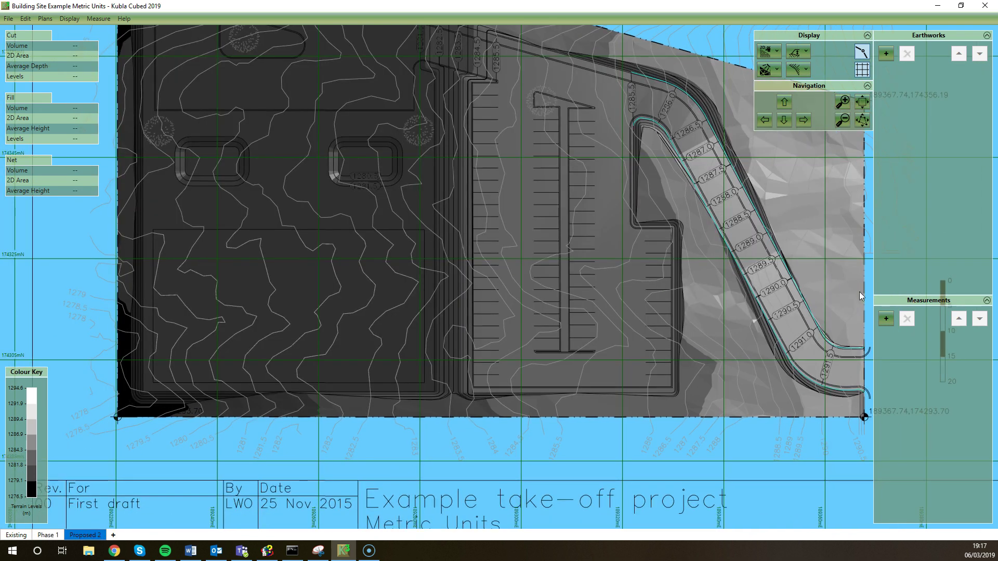
pyautogui.click(952, 35)
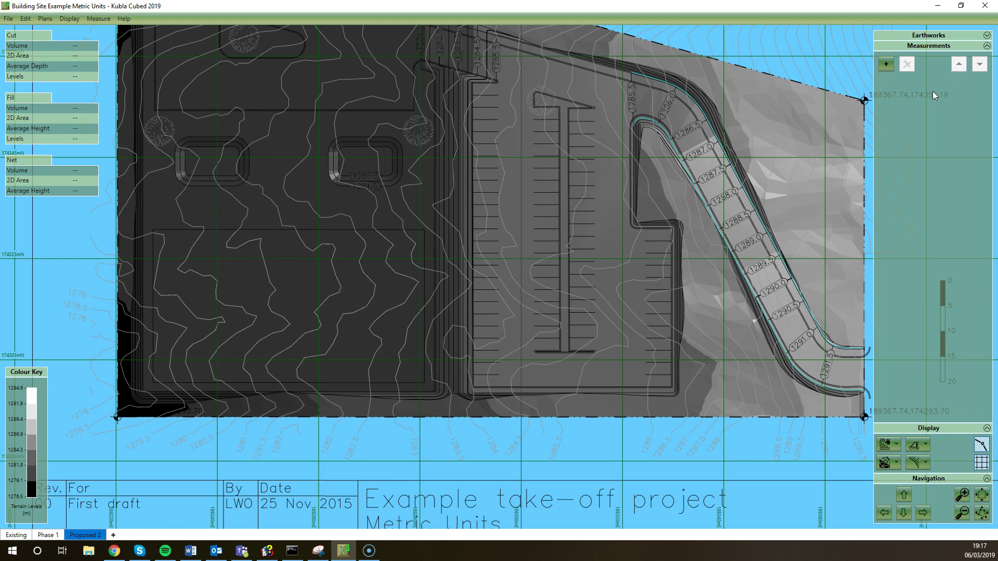
pyautogui.scroll(1, 729, 203)
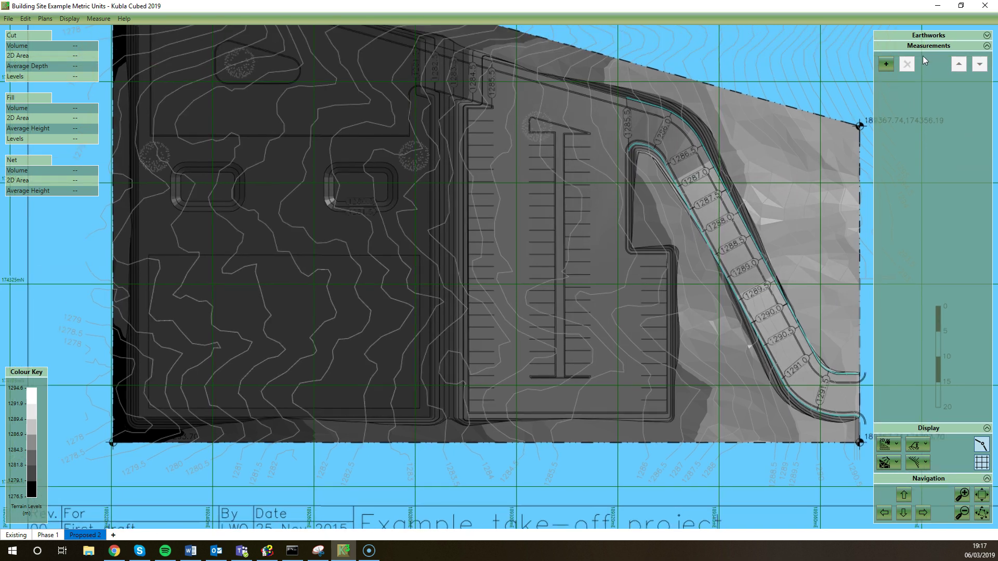
pyautogui.click(887, 65)
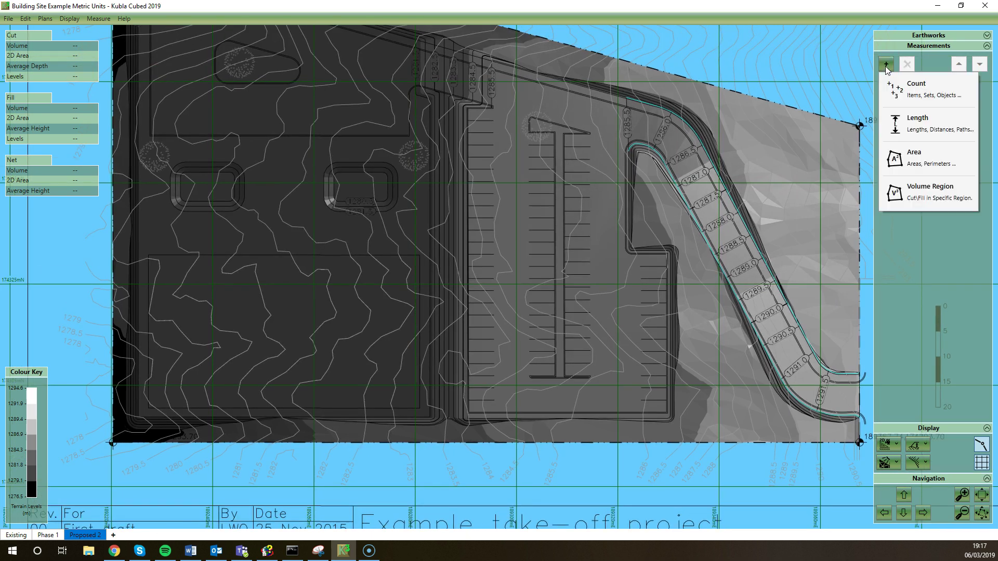
pyautogui.click(902, 97)
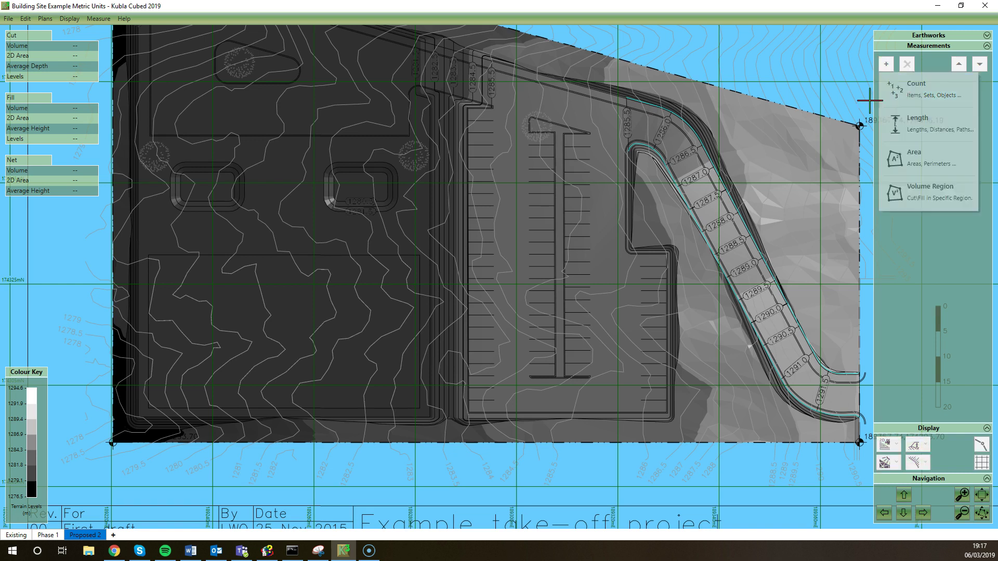
# Step: Count the first seven car park bays along the central spine
pyautogui.scroll(2, 574, 165)
pyautogui.click(526, 126)
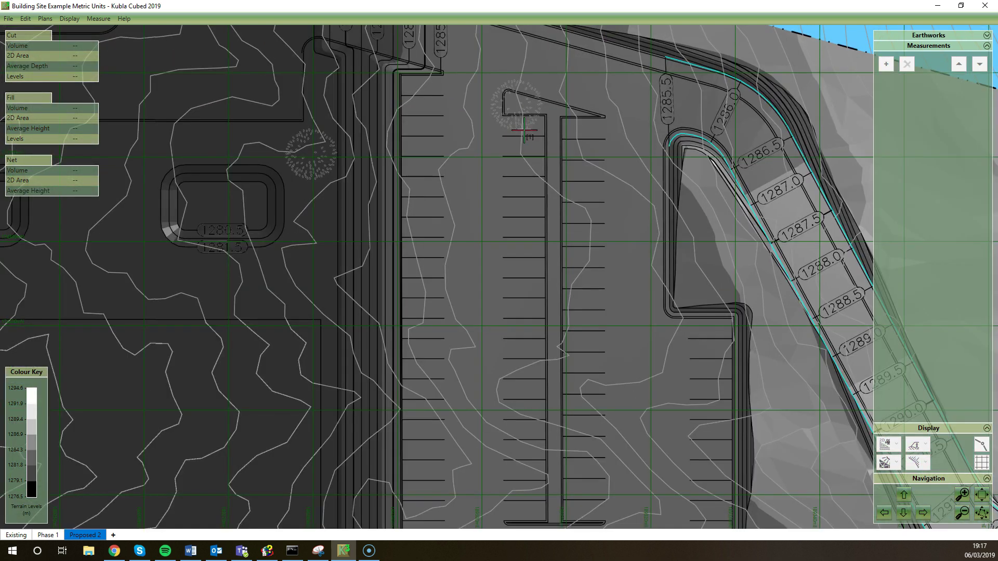
pyautogui.click(528, 146)
pyautogui.click(526, 164)
pyautogui.click(527, 185)
pyautogui.click(528, 202)
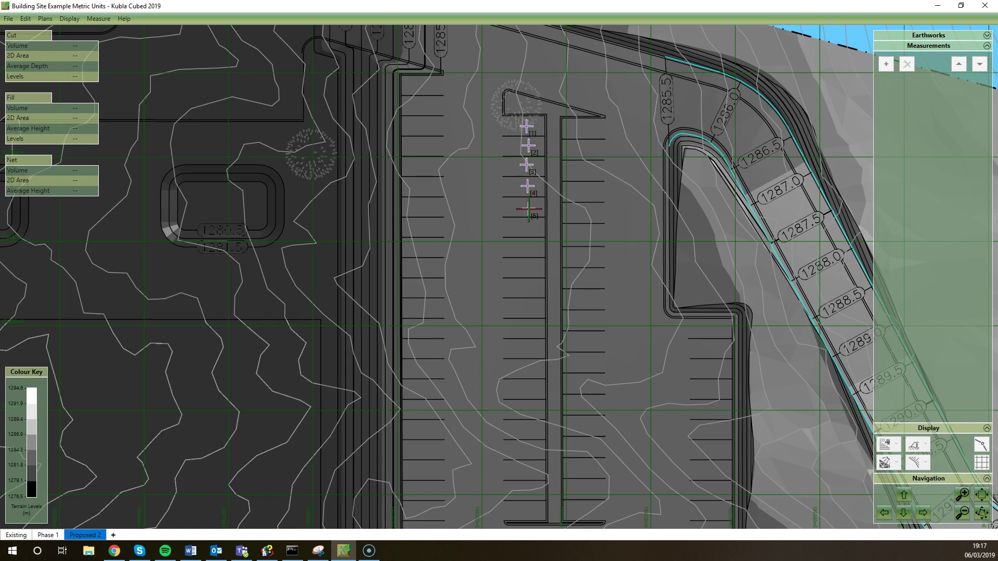
pyautogui.click(527, 224)
pyautogui.click(548, 274)
# Step: Count the next thirteen bays further down the aisle, reaching twenty markers
pyautogui.scroll(-3, 550, 229)
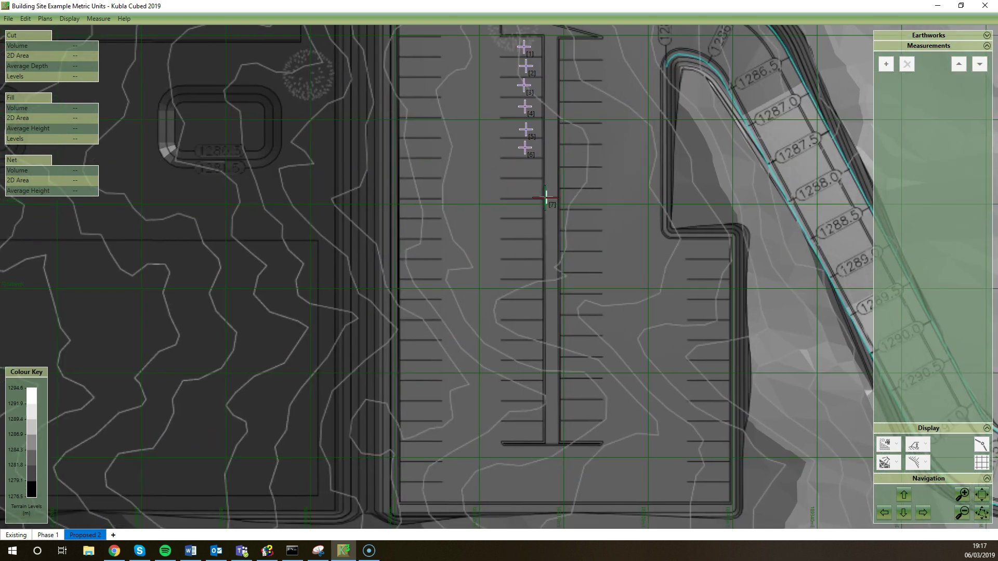
pyautogui.moveTo(547, 196); pyautogui.dragTo(525, 169)
pyautogui.click(525, 169)
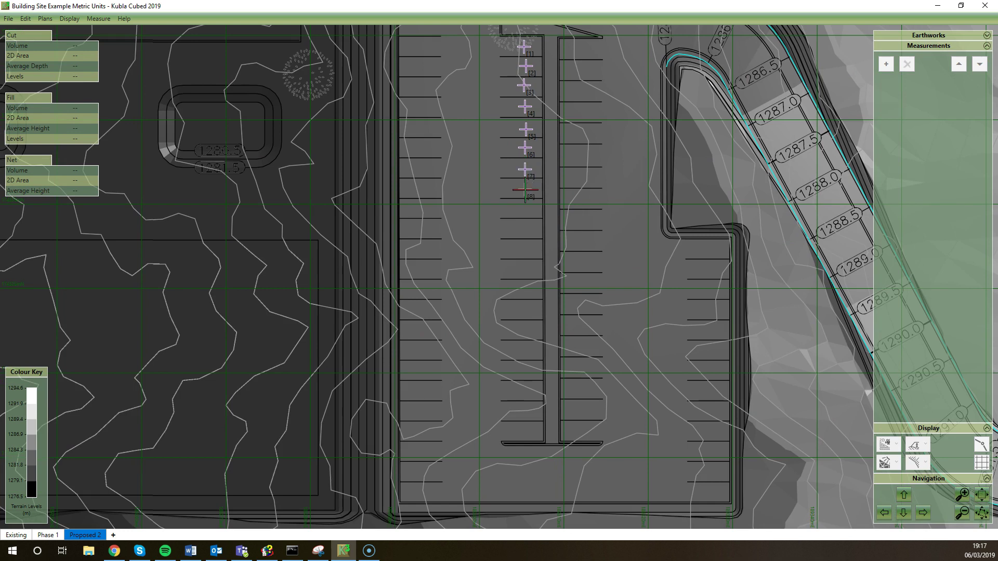
pyautogui.click(524, 190)
pyautogui.click(528, 211)
pyautogui.click(528, 230)
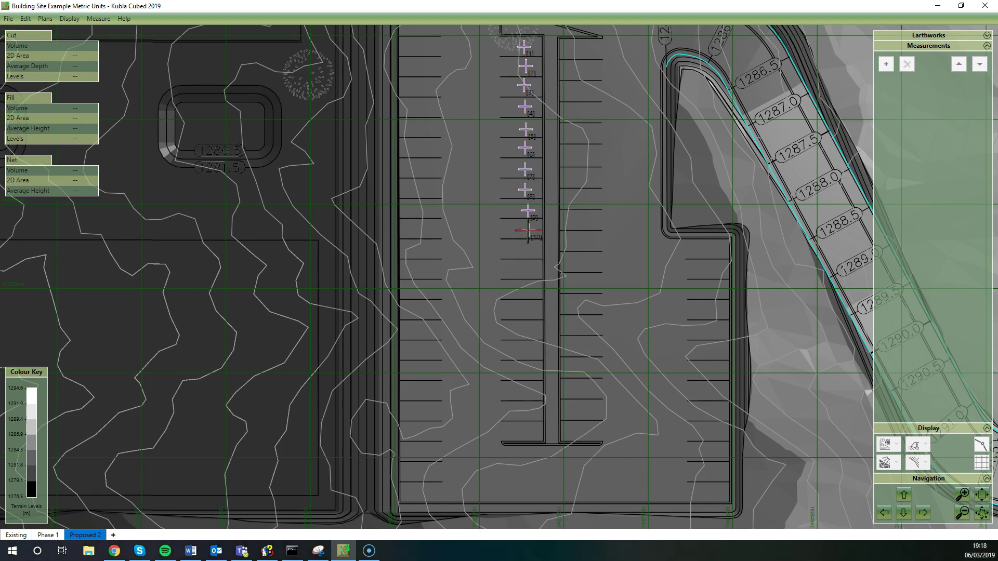
pyautogui.click(526, 250)
pyautogui.click(526, 270)
pyautogui.click(523, 294)
pyautogui.click(522, 311)
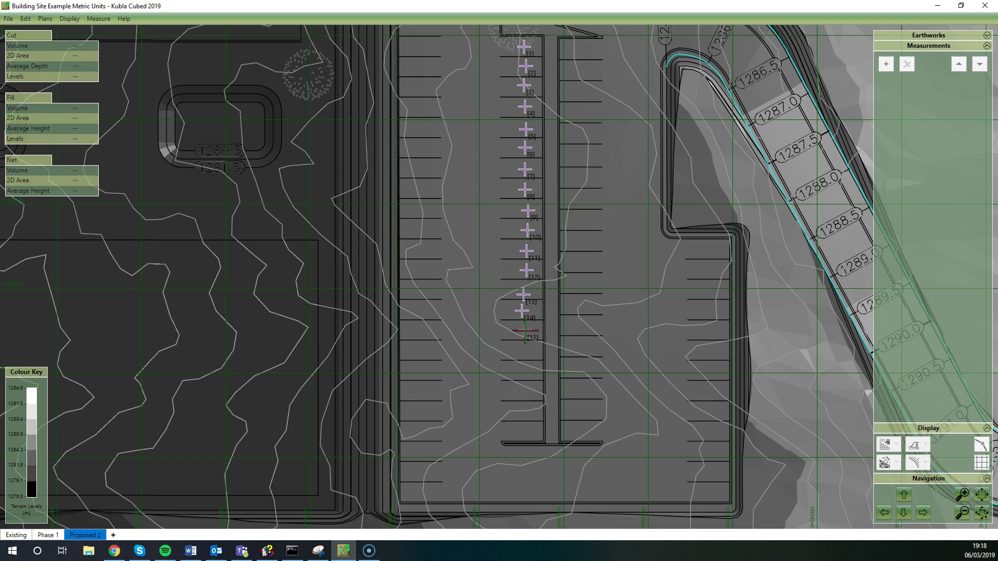
pyautogui.click(525, 330)
pyautogui.click(524, 350)
pyautogui.click(524, 369)
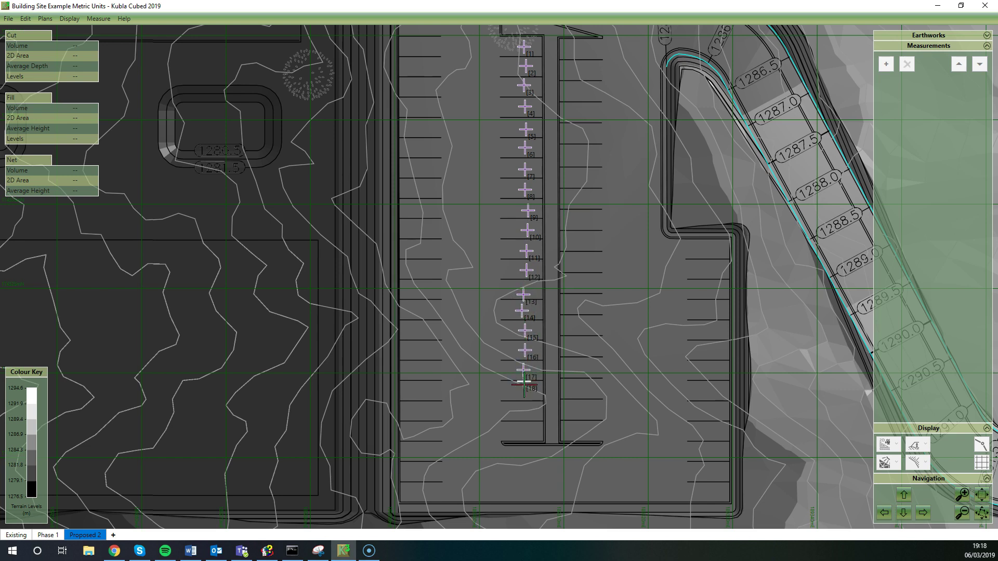
pyautogui.click(524, 387)
pyautogui.click(522, 412)
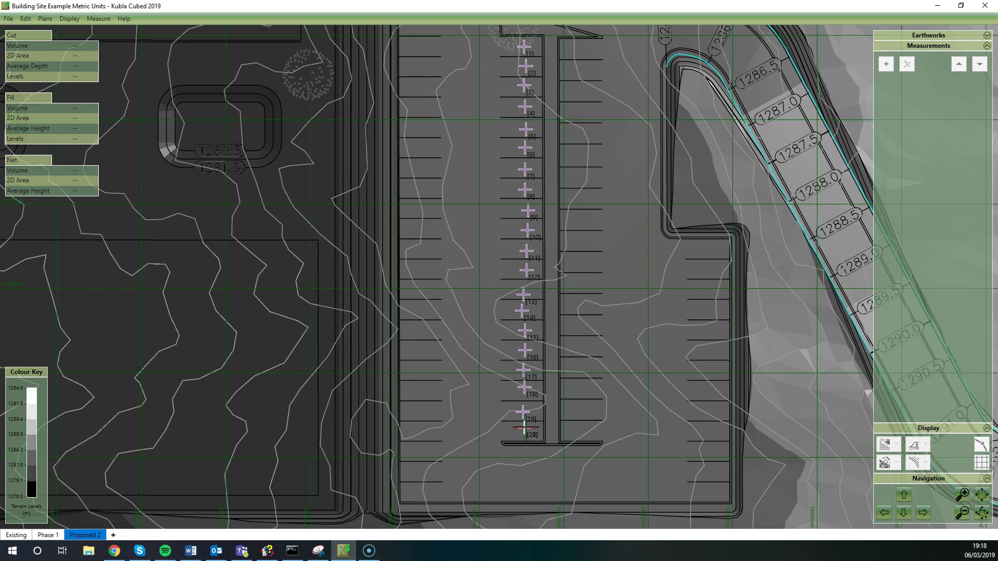
# Step: Finish the 20-bay count and set its bracket style to Curly
pyautogui.rightClick(524, 389)
pyautogui.scroll(1, 537, 436)
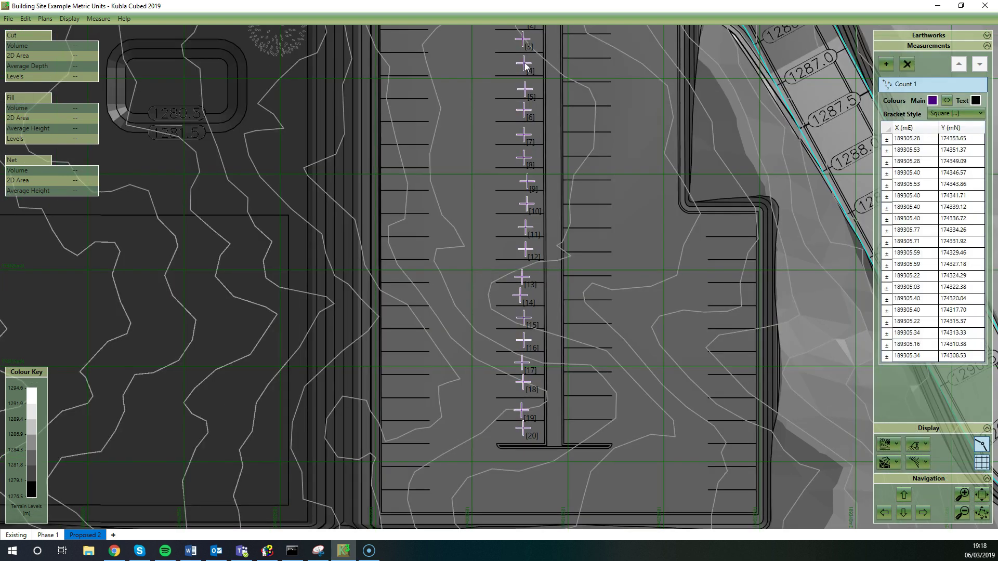
pyautogui.scroll(-1, 599, 277)
pyautogui.moveTo(621, 217); pyautogui.dragTo(607, 240, button='middle')
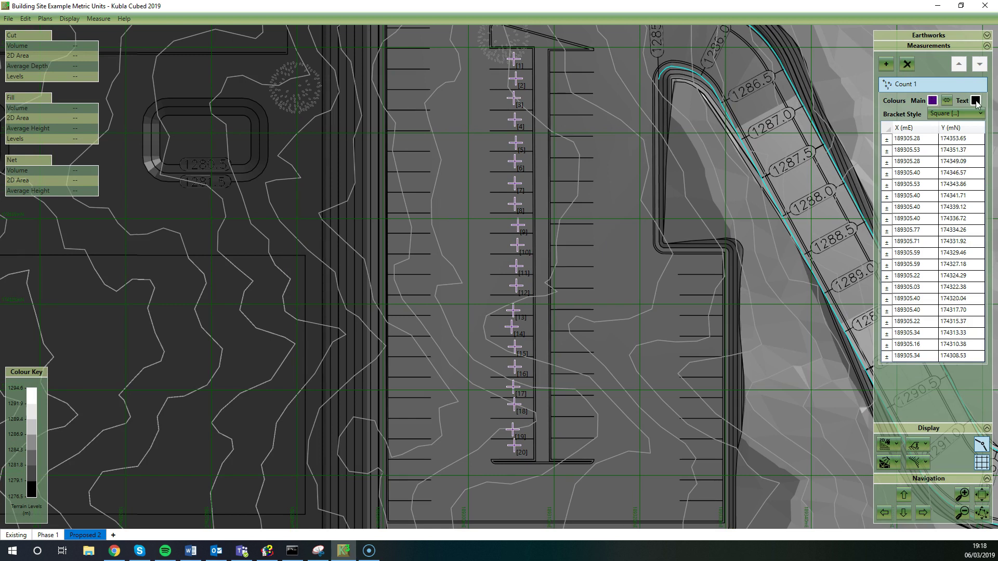
pyautogui.click(960, 115)
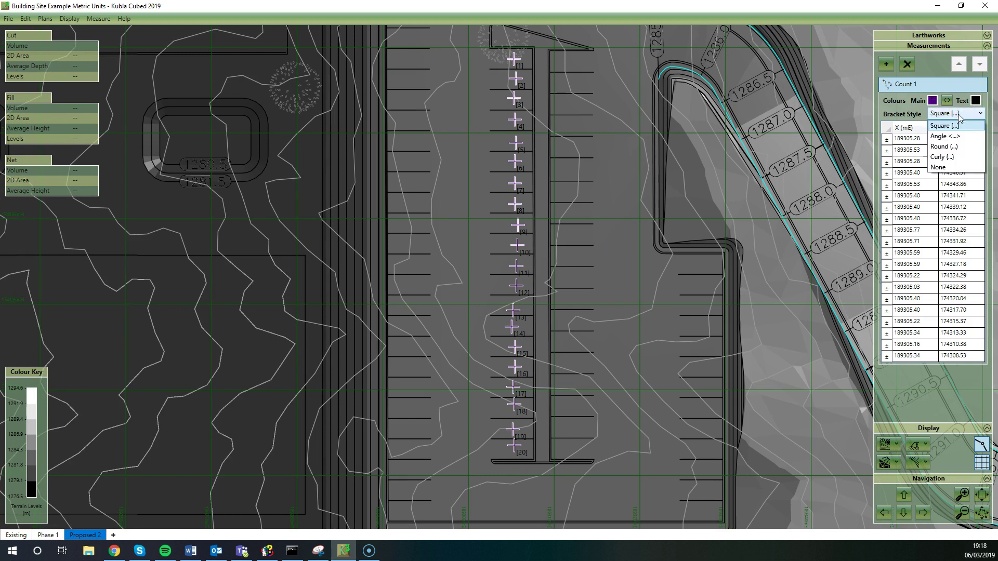
pyautogui.click(955, 158)
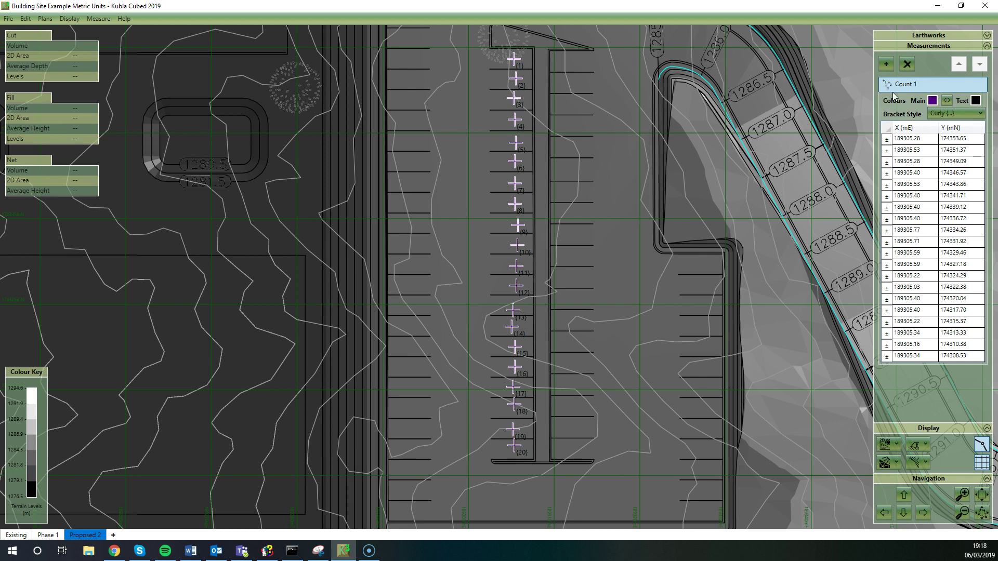
# Step: Rename the count measurement to 'Parking Lot Count'
pyautogui.click(937, 86)
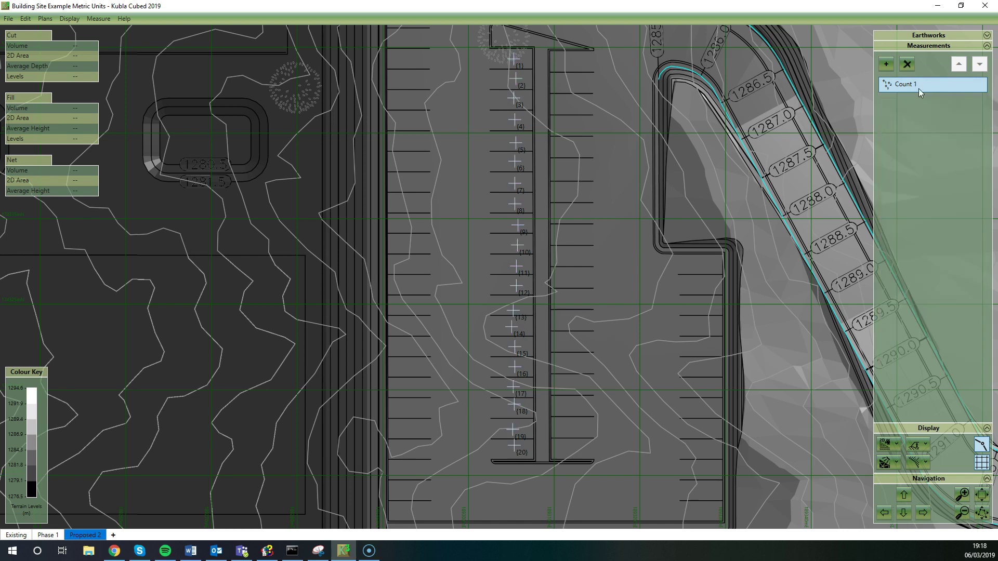
pyautogui.click(908, 86)
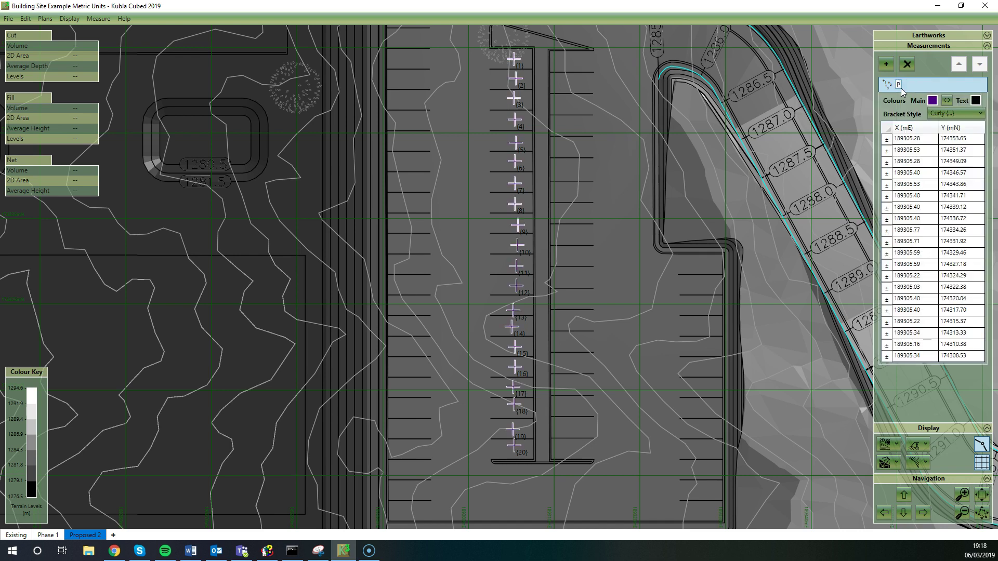
pyautogui.write('Parking Lot Count')
pyautogui.click(961, 89)
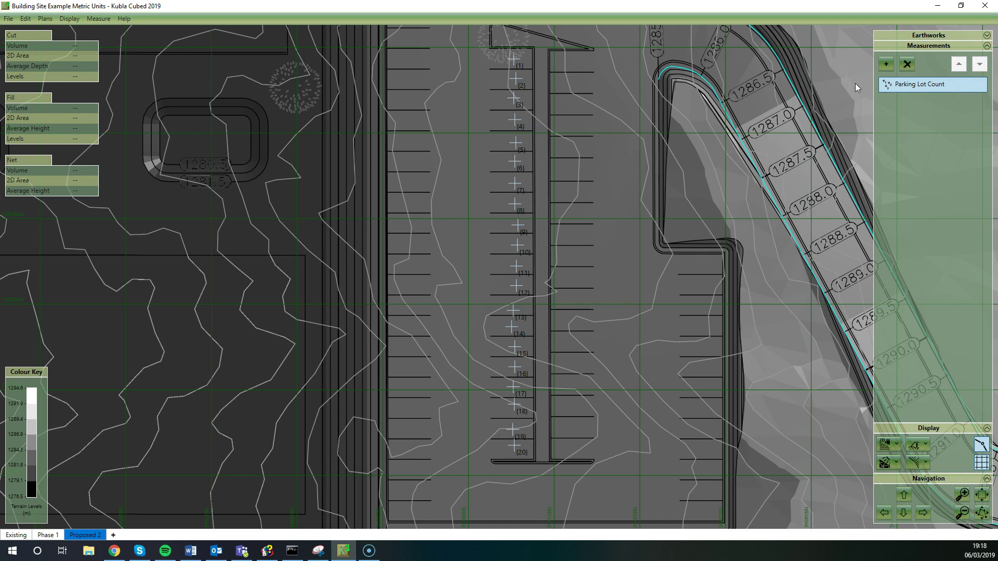
# Step: Start a Length measurement tracing the car park's top, left, bottom and right edges into the notch
pyautogui.click(886, 65)
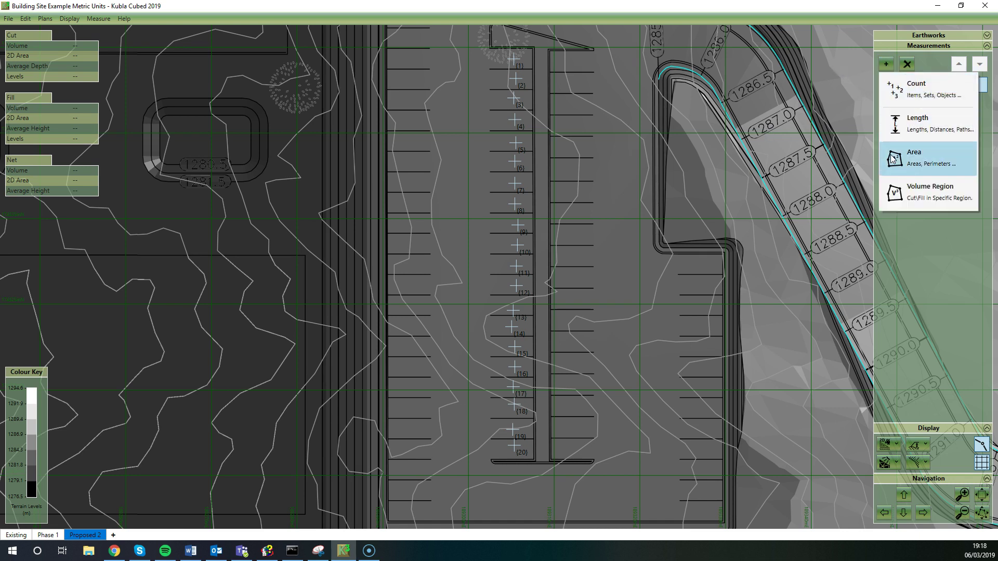
pyautogui.click(907, 117)
pyautogui.scroll(-3, 532, 205)
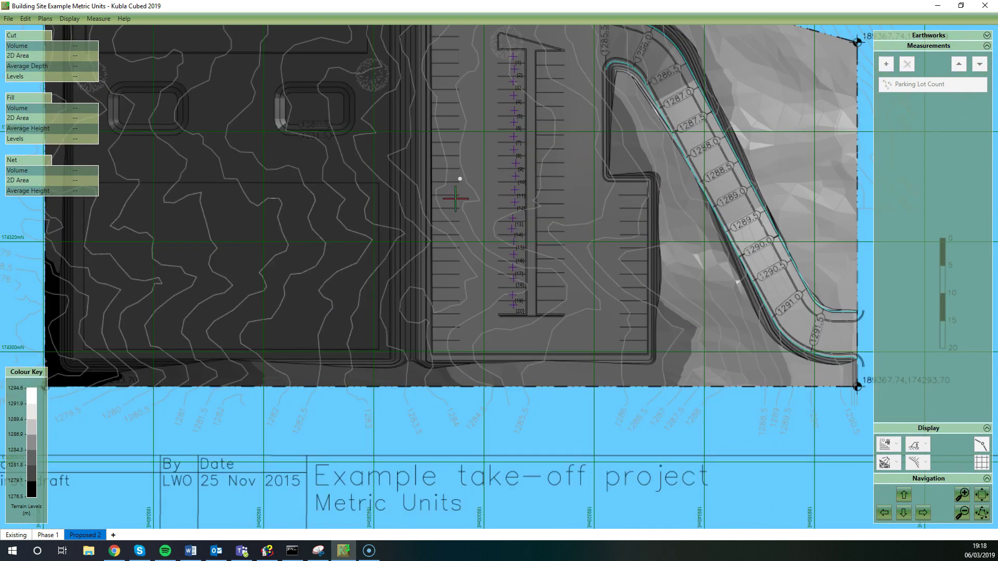
pyautogui.scroll(1, 442, 245)
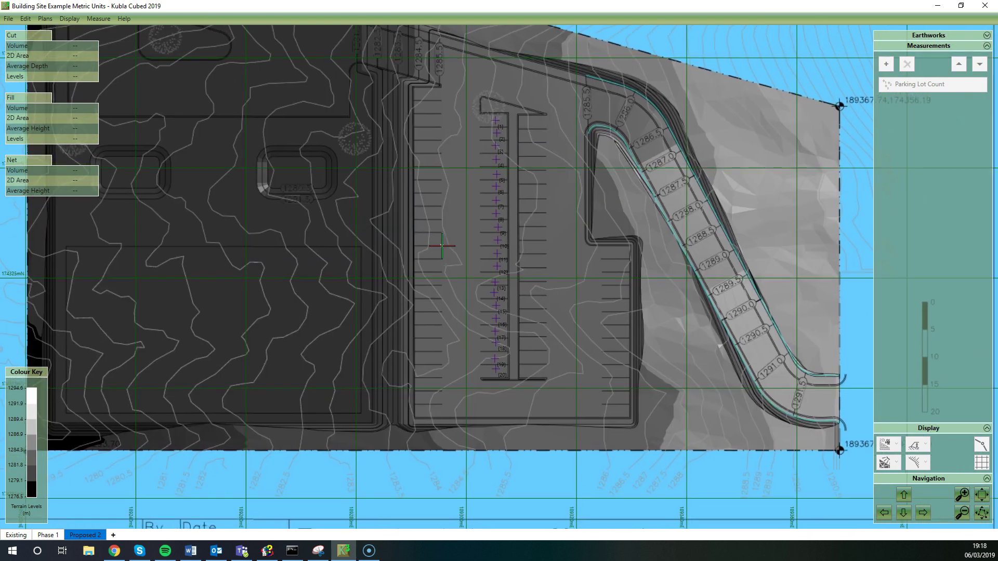
pyautogui.click(440, 87)
pyautogui.click(415, 87)
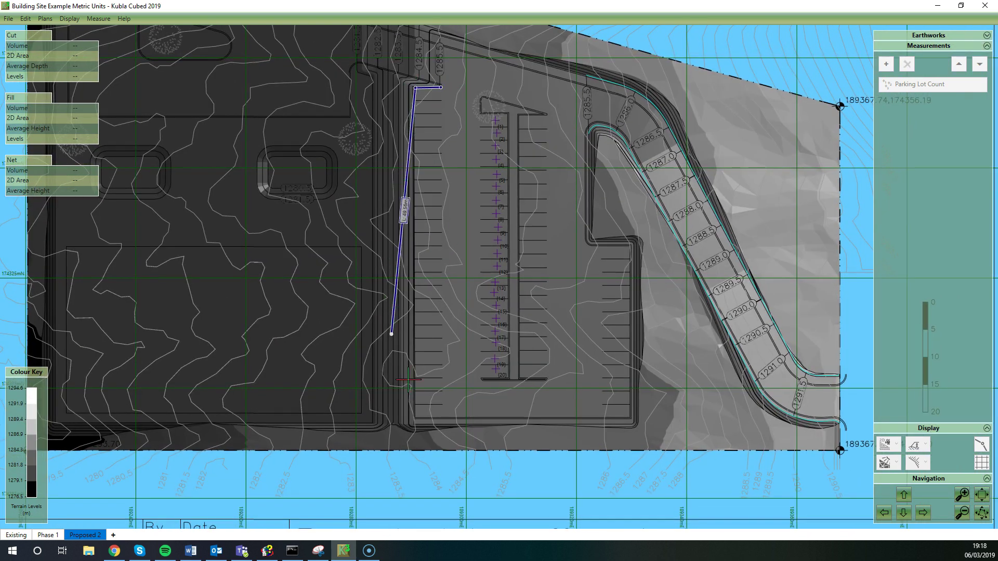
pyautogui.click(415, 420)
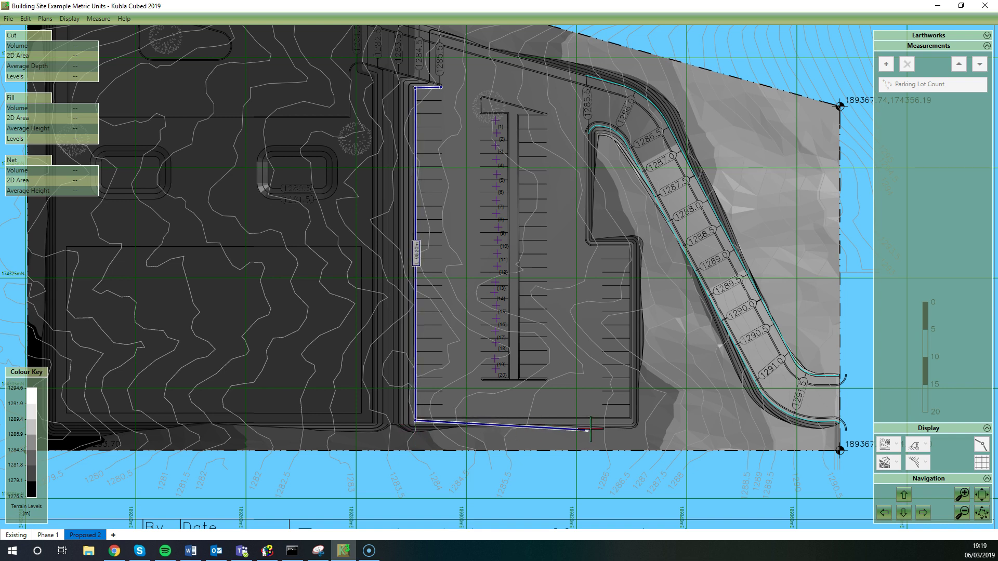
pyautogui.click(630, 420)
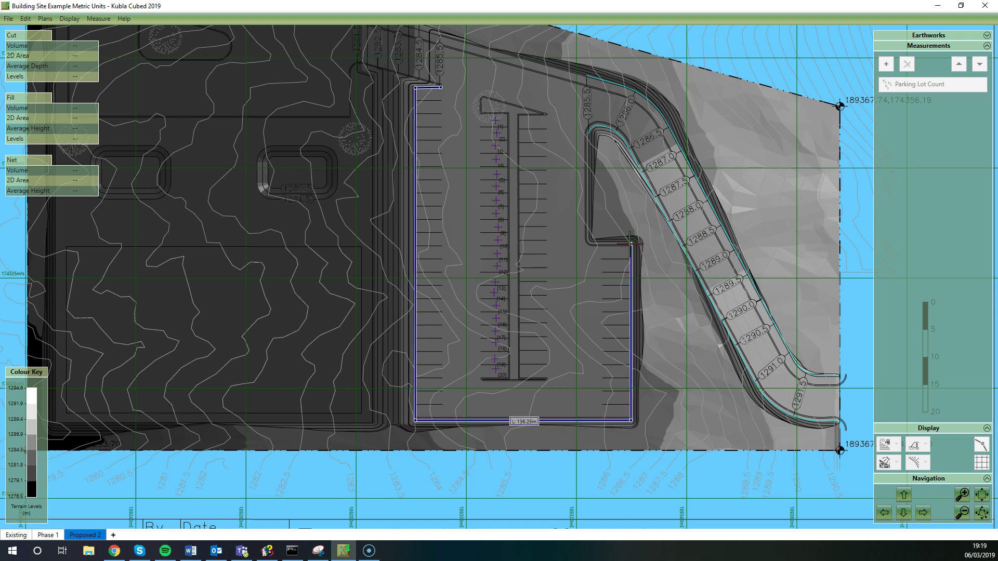
pyautogui.click(629, 244)
pyautogui.click(592, 245)
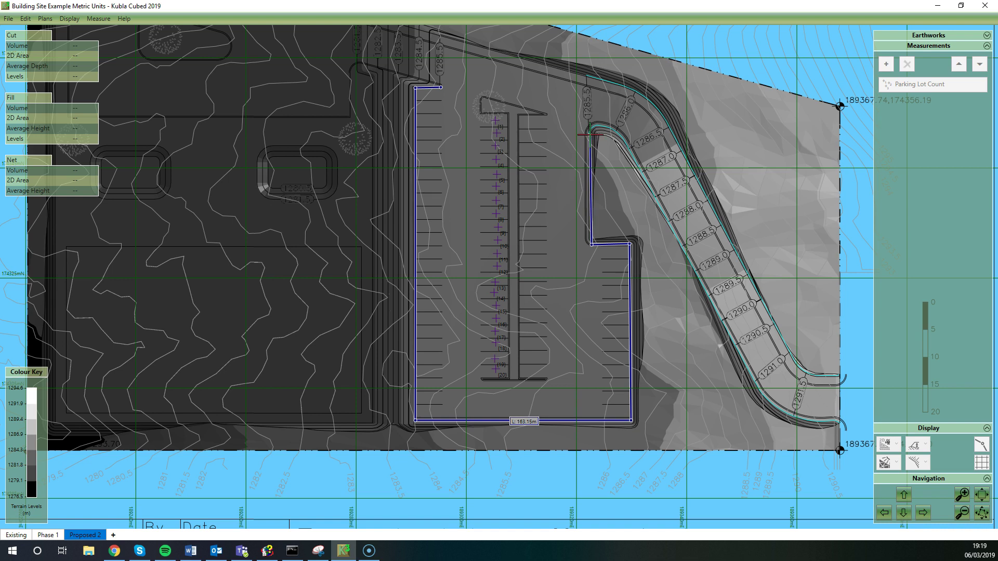
# Step: Finish Length 1 and make it a closed line
pyautogui.rightClick(588, 135)
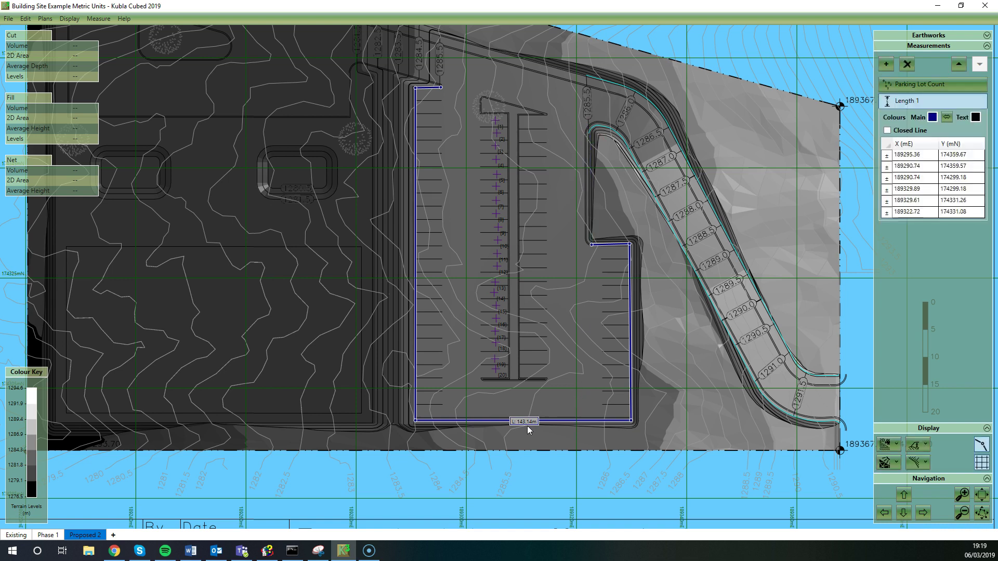
pyautogui.scroll(1, 522, 426)
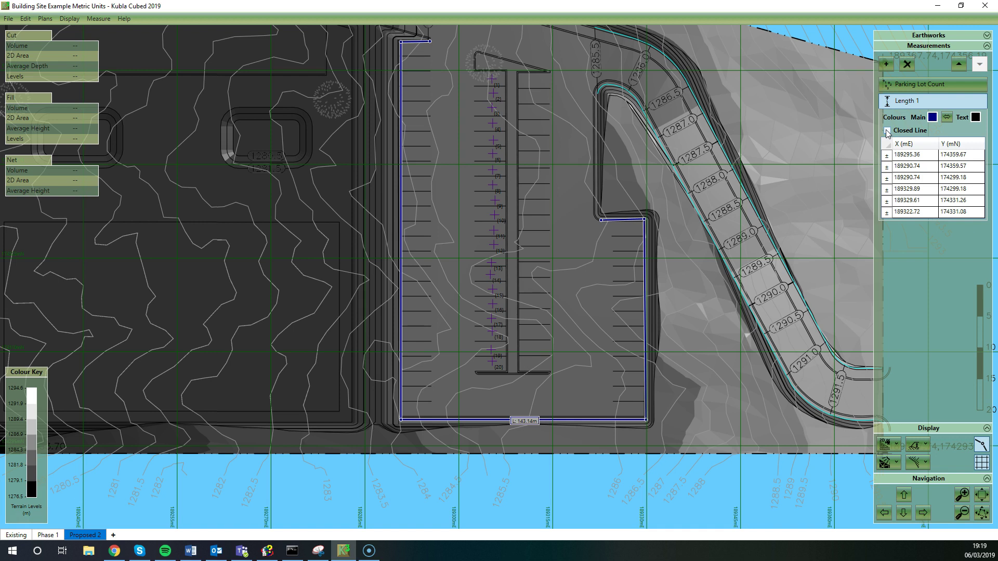
pyautogui.click(887, 131)
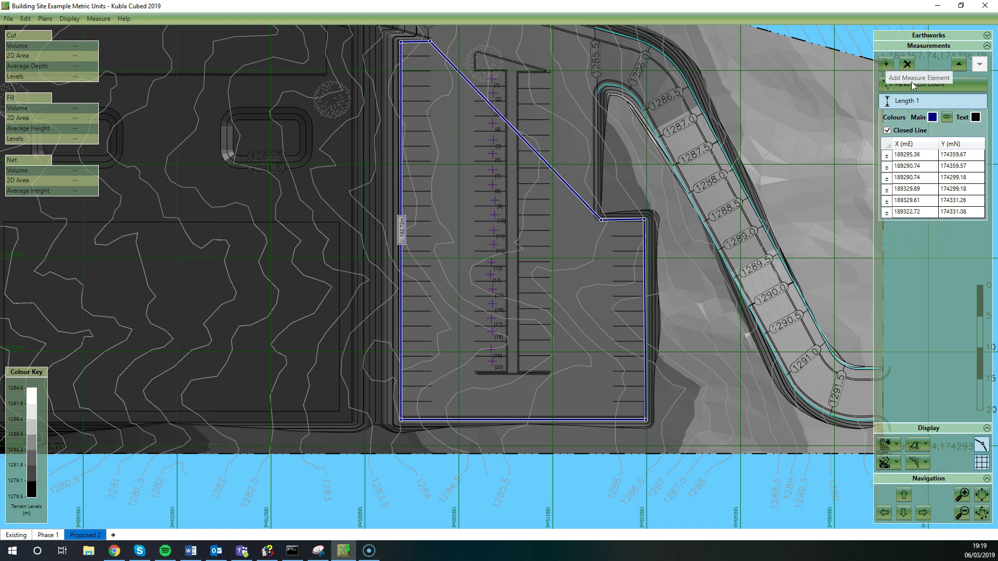
# Step: Colour the outline green and give its label text the same green
pyautogui.click(934, 119)
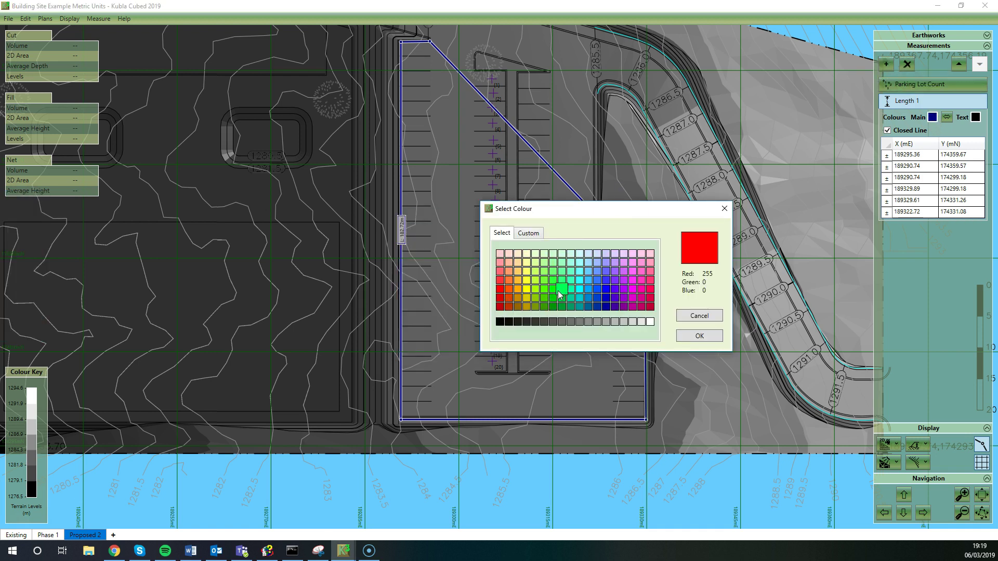
pyautogui.click(554, 289)
pyautogui.click(697, 335)
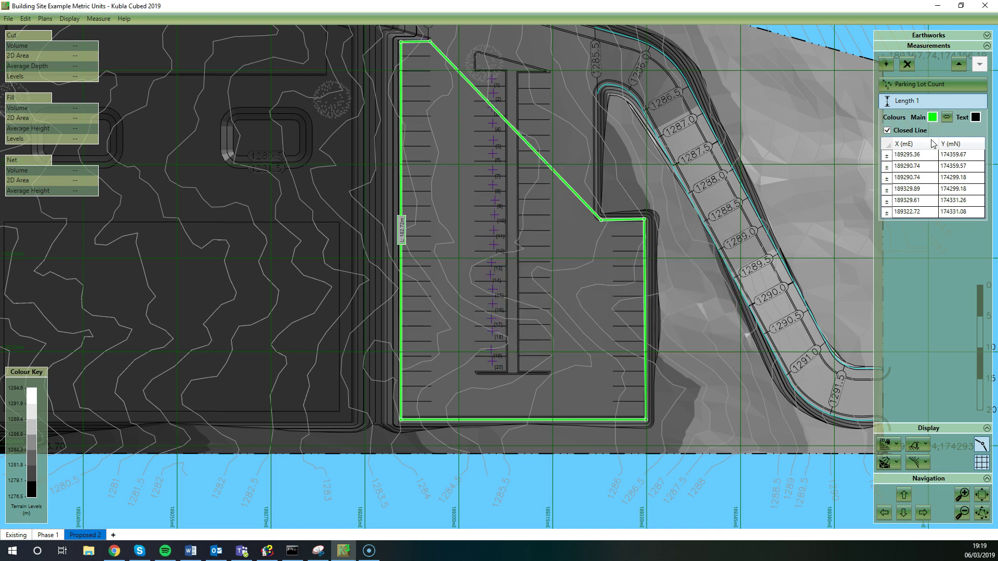
pyautogui.click(947, 117)
# Step: Draw Area 1 around the T-shaped central island, giving 112.60 m²
pyautogui.click(887, 66)
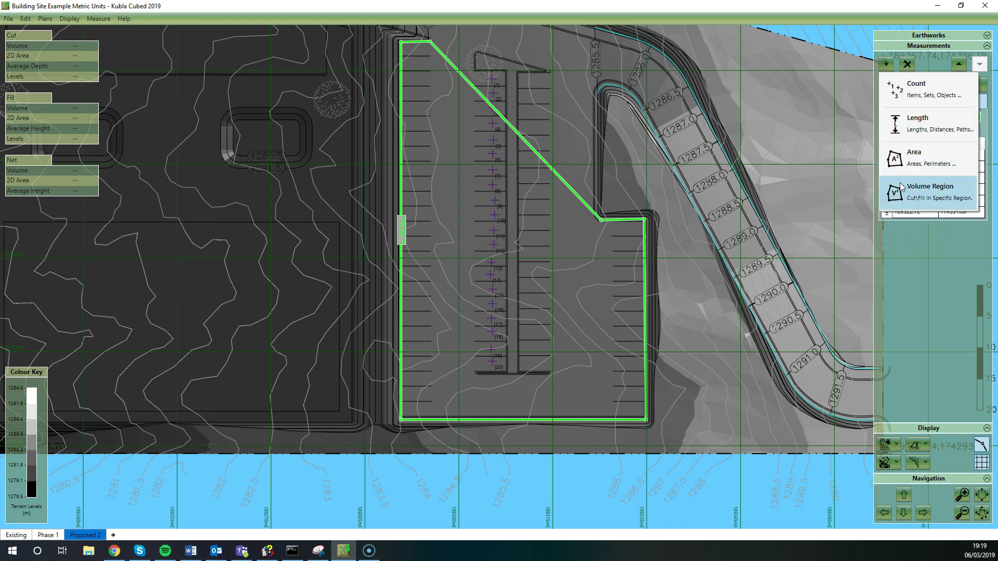
pyautogui.click(910, 164)
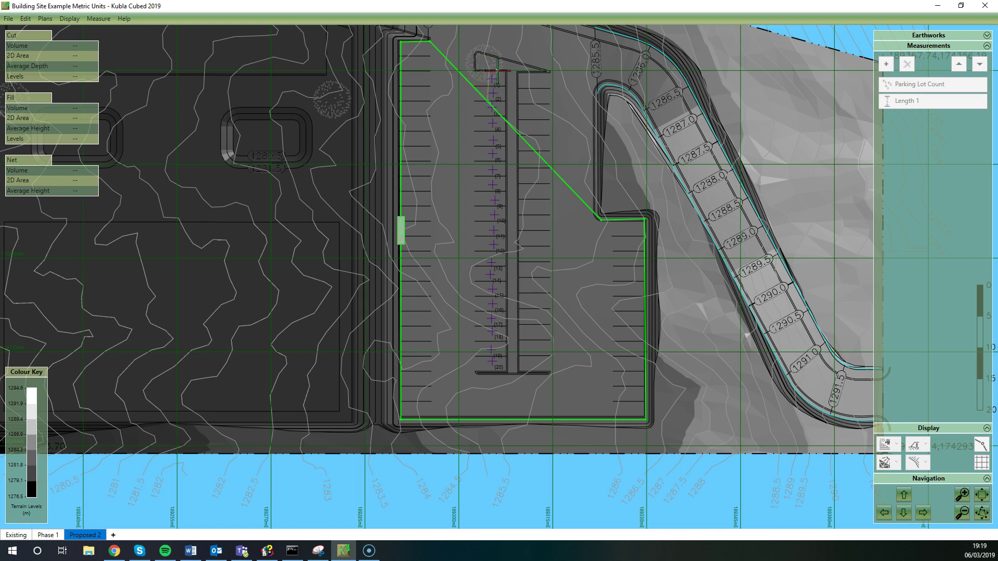
pyautogui.scroll(1, 514, 63)
pyautogui.click(461, 74)
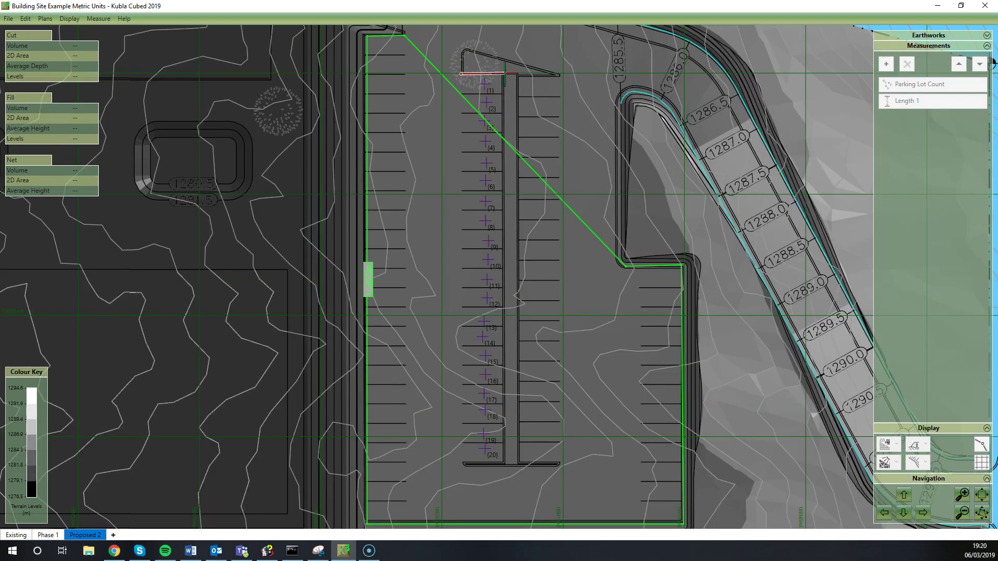
pyautogui.click(504, 74)
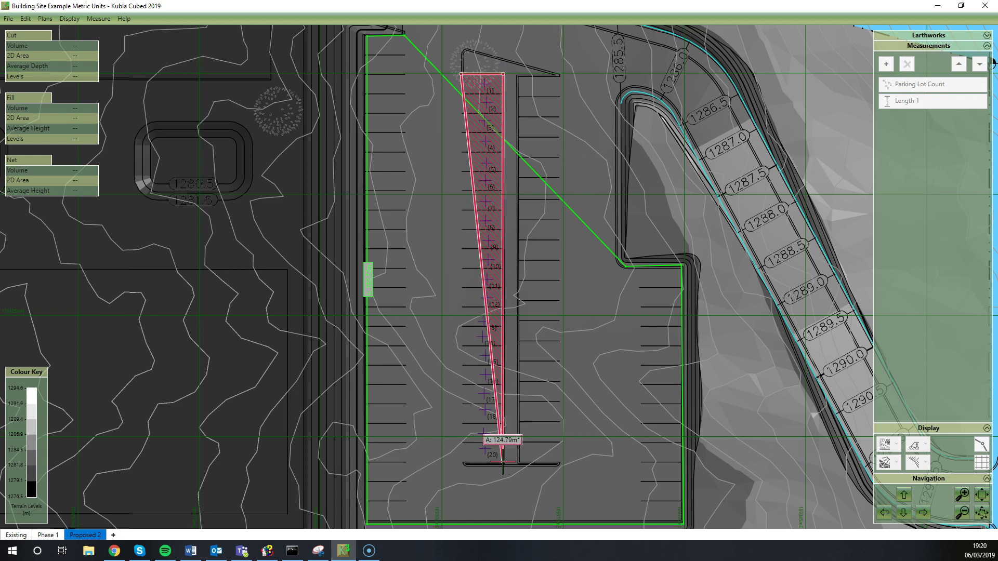
pyautogui.click(502, 460)
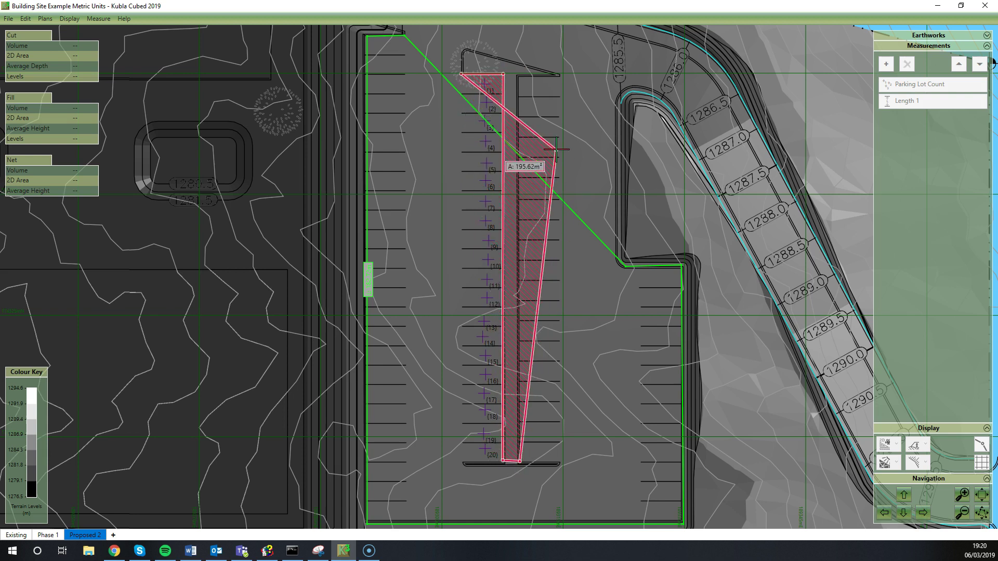
pyautogui.click(518, 75)
pyautogui.click(555, 75)
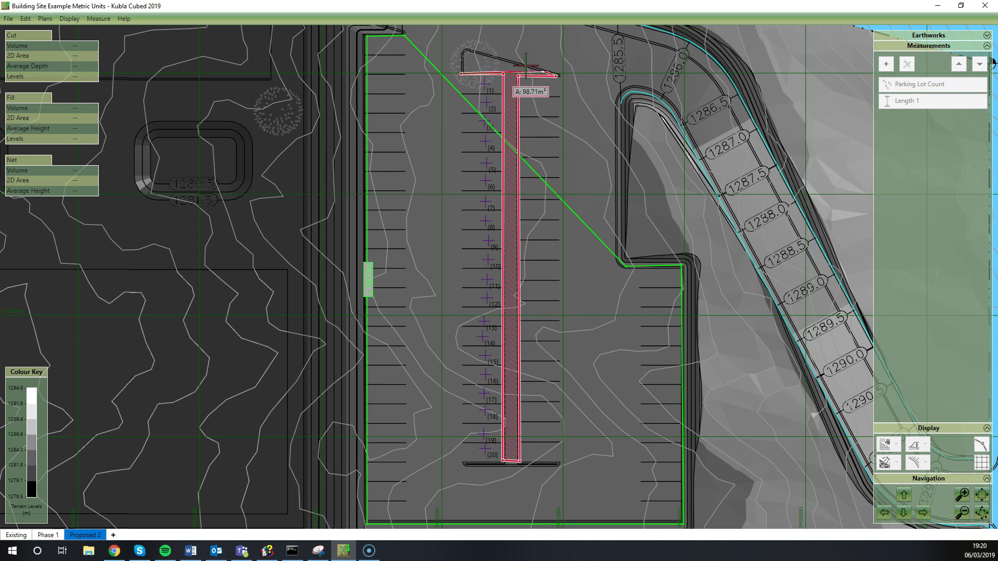
pyautogui.doubleClick(466, 50)
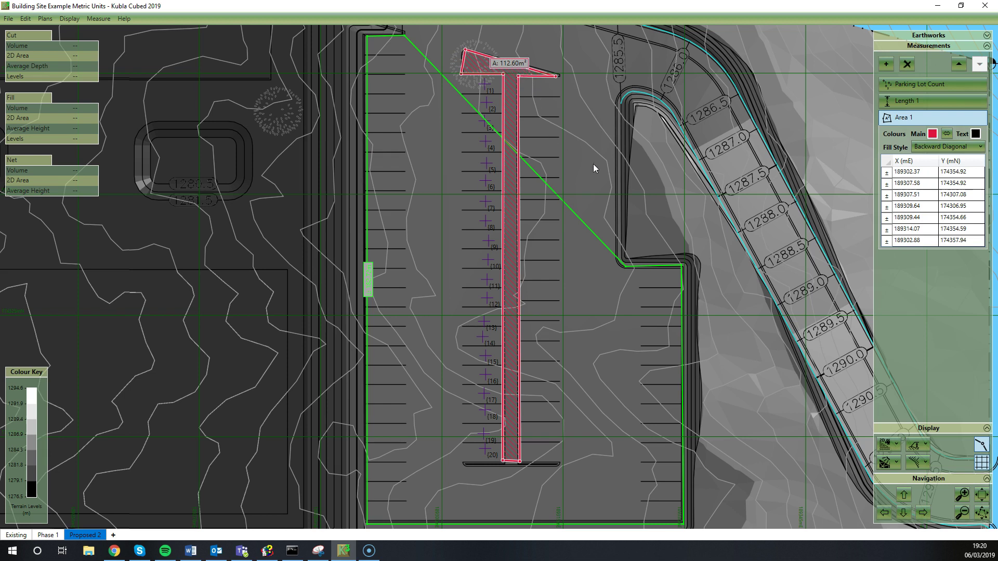
# Step: After trying other fill styles and None, set Area 1's fill to Forward Diagonal
pyautogui.click(938, 150)
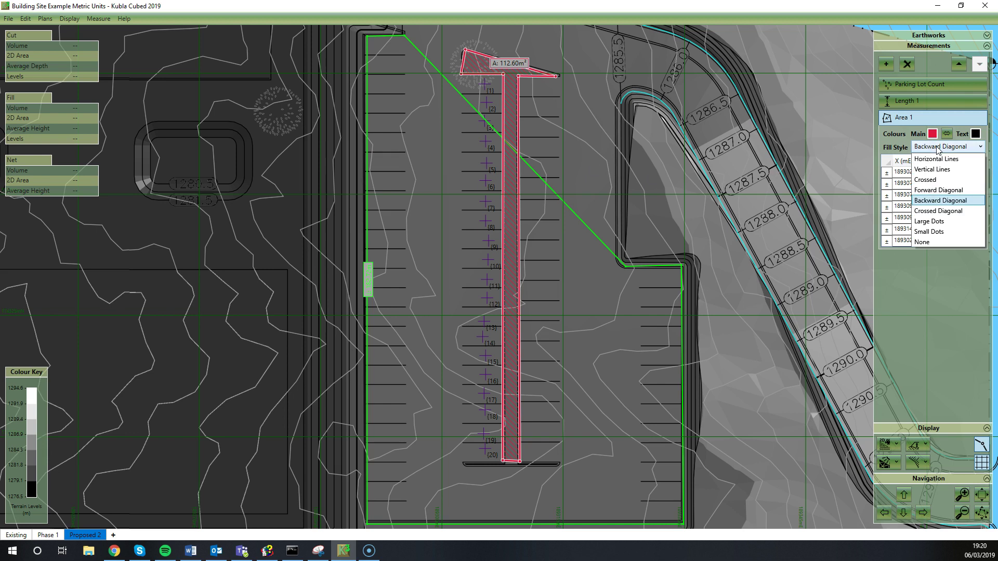
pyautogui.click(941, 216)
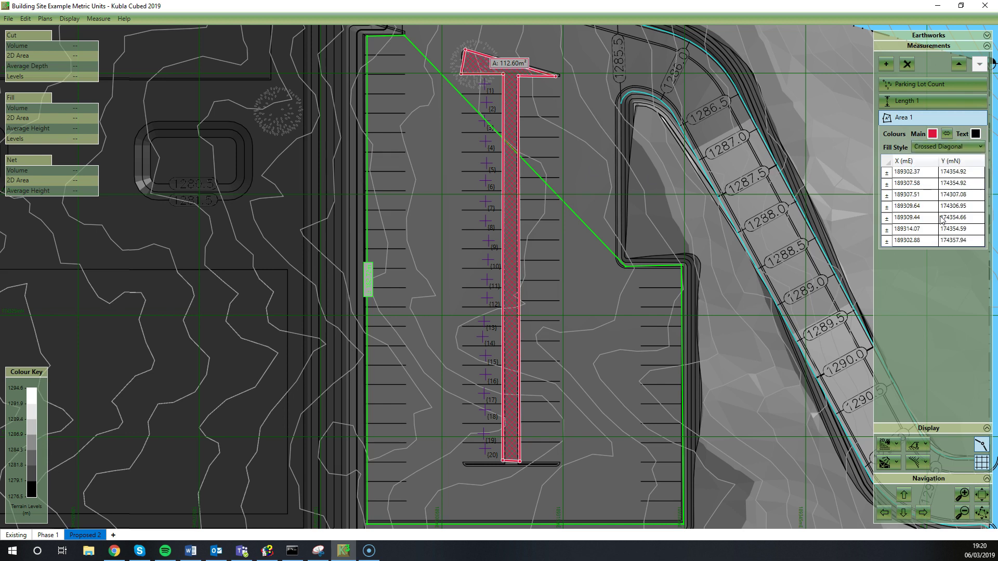
pyautogui.scroll(-1, 940, 147)
pyautogui.click(941, 148)
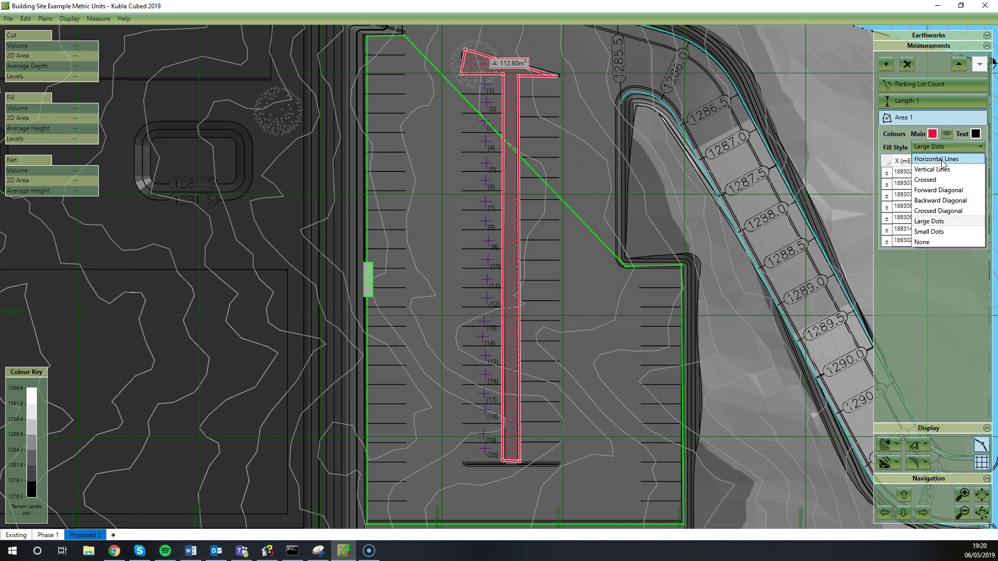
pyautogui.click(930, 240)
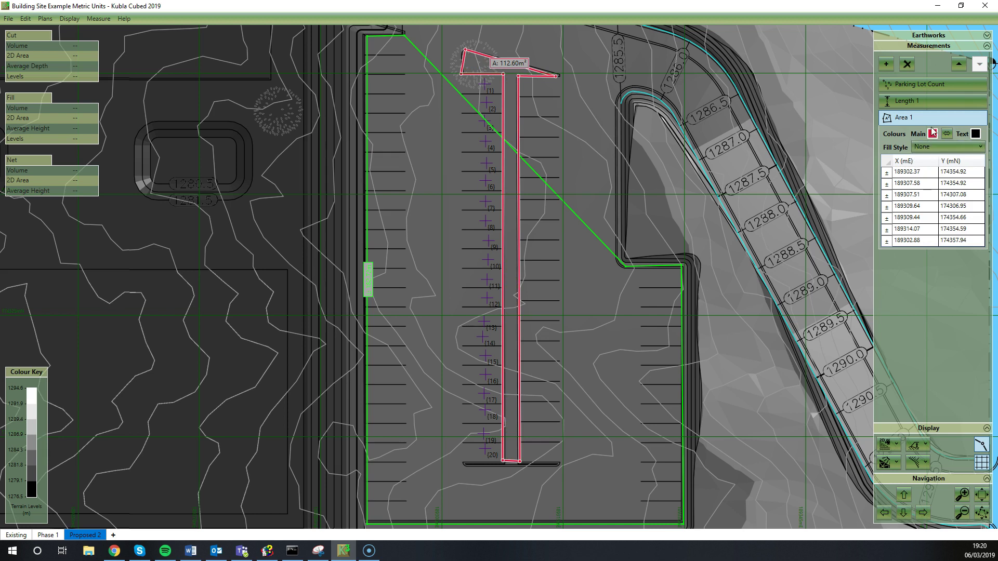
pyautogui.click(935, 147)
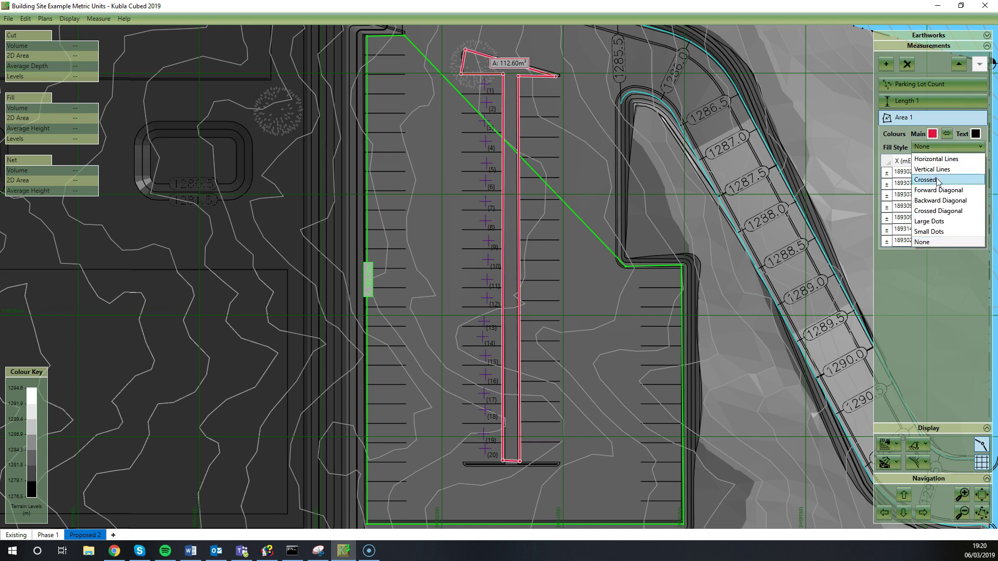
pyautogui.click(938, 189)
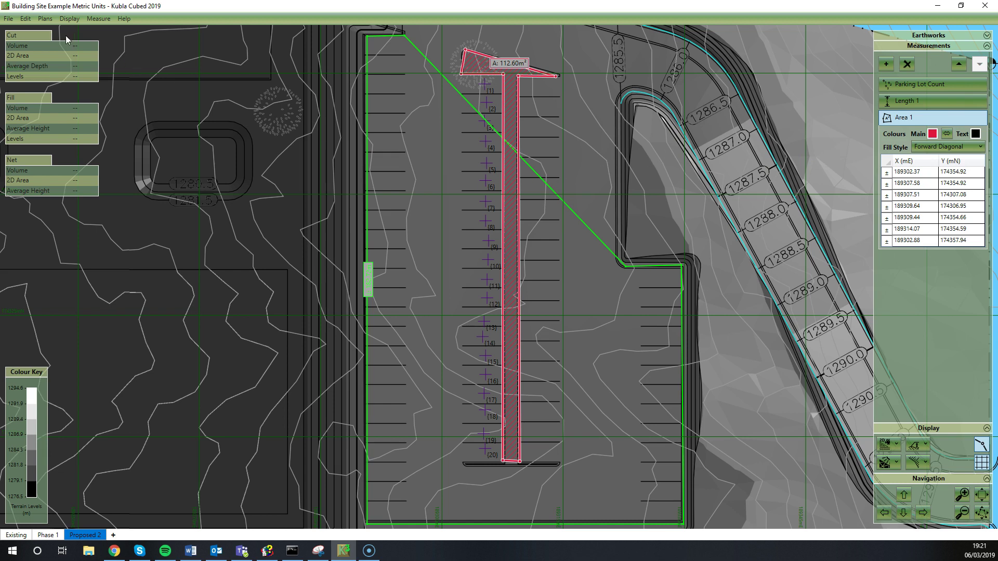
pyautogui.click(8, 18)
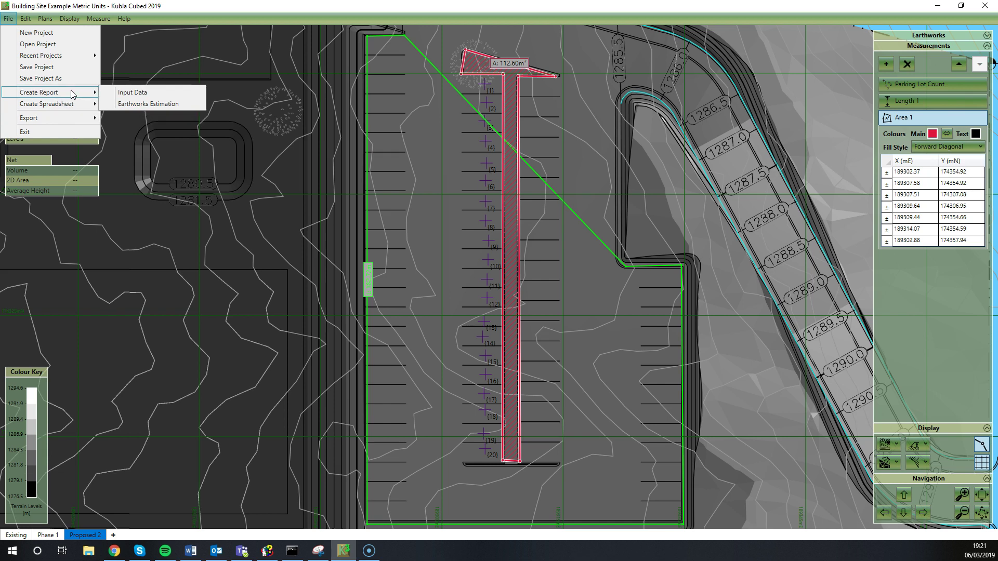
pyautogui.moveTo(47, 104)
pyautogui.click(136, 107)
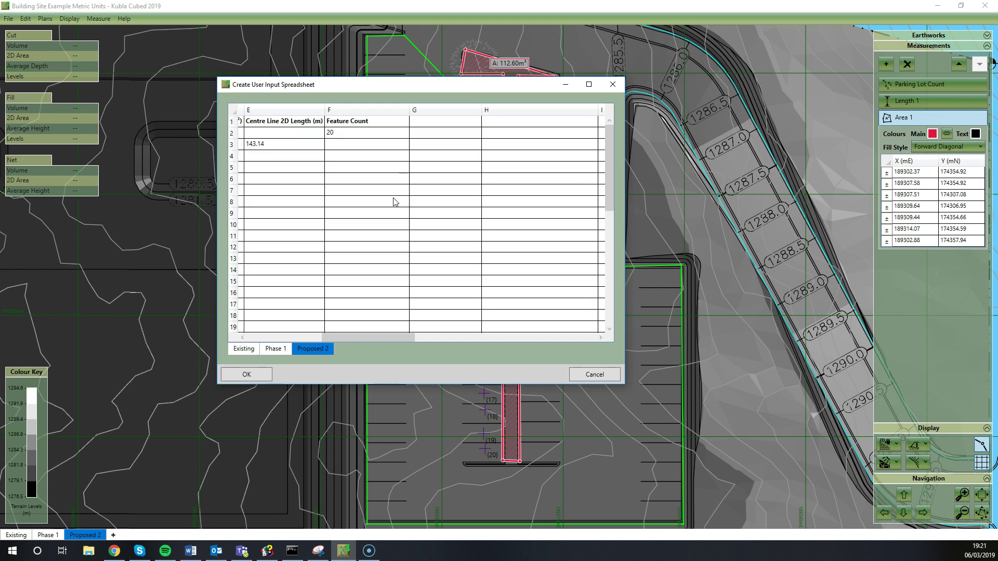
pyautogui.moveTo(385, 338); pyautogui.dragTo(239, 336)
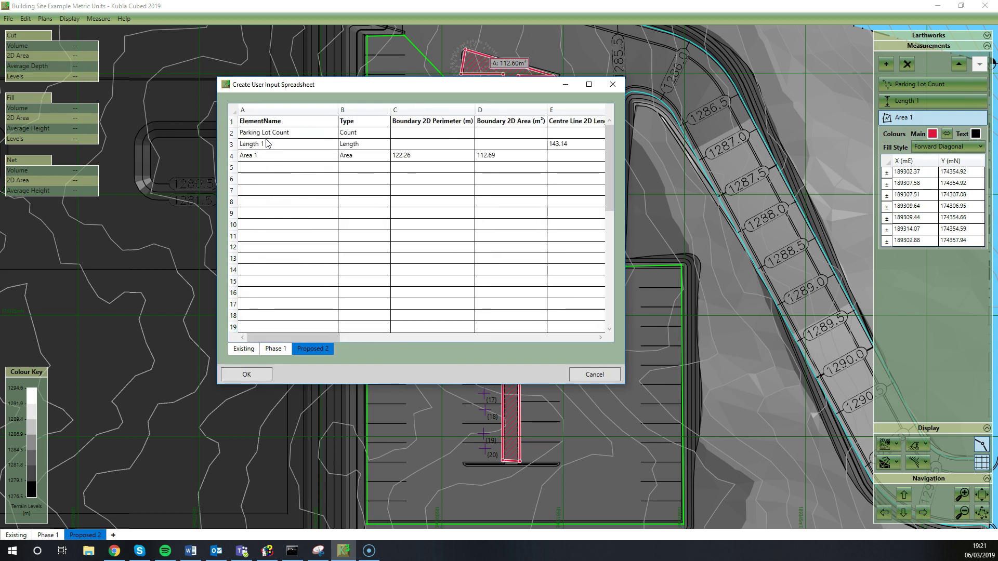
pyautogui.moveTo(329, 338)
pyautogui.mouseDown()
pyautogui.moveTo(394, 329)
pyautogui.moveTo(312, 338)
pyautogui.mouseUp()
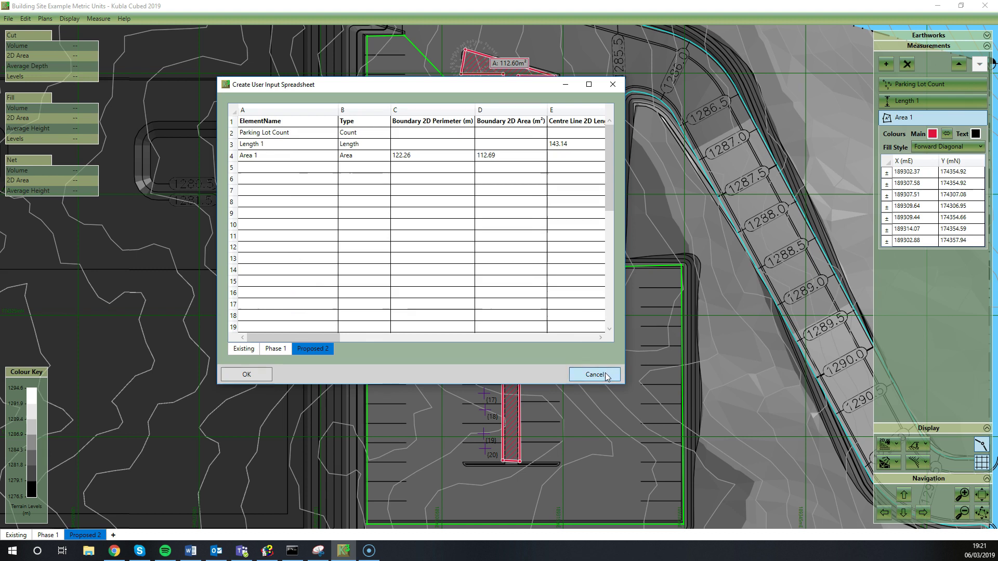
pyautogui.press('Escape')
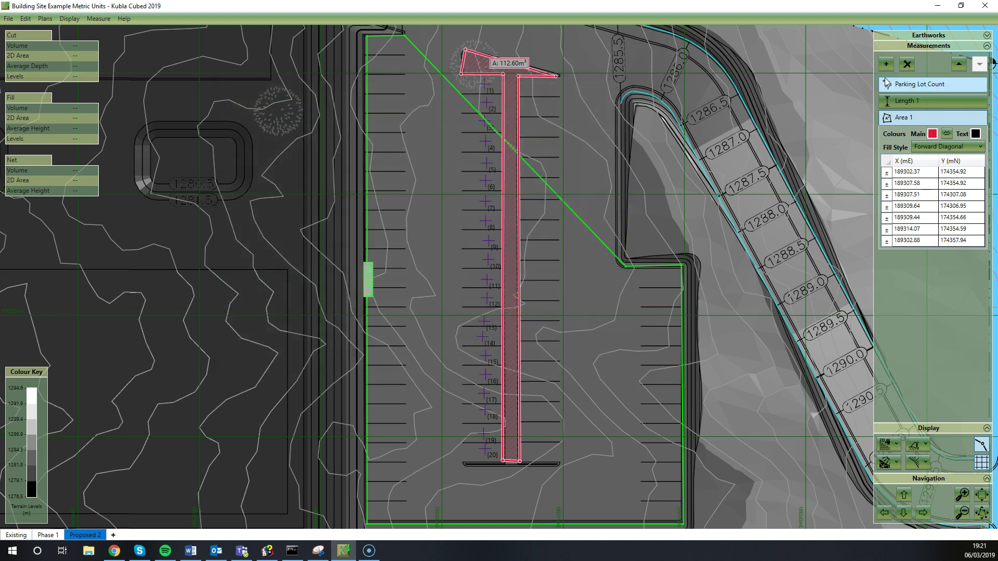
# Step: Draw a new area polygon beside Area 1 and finish it as Area 2
pyautogui.click(887, 66)
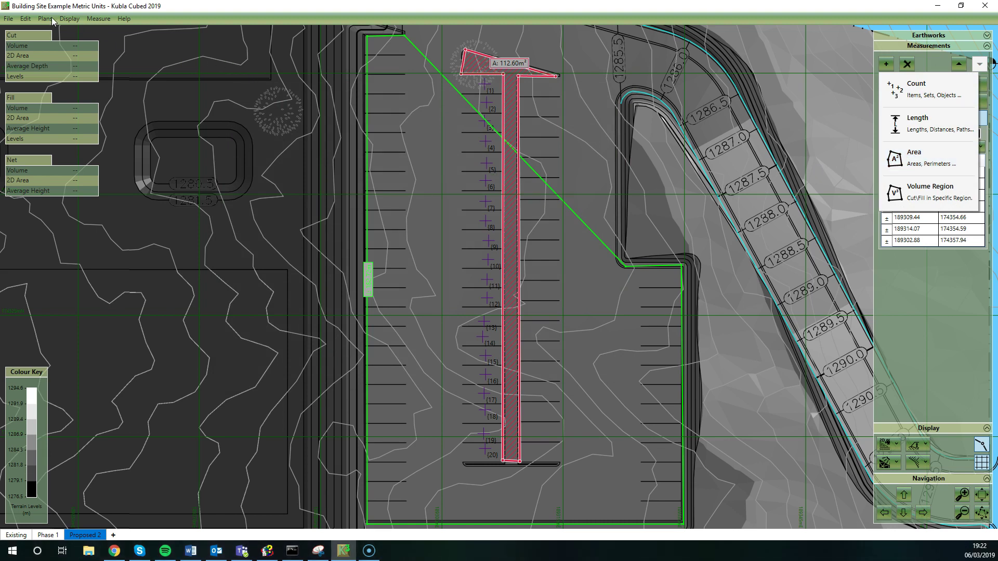
pyautogui.click(25, 19)
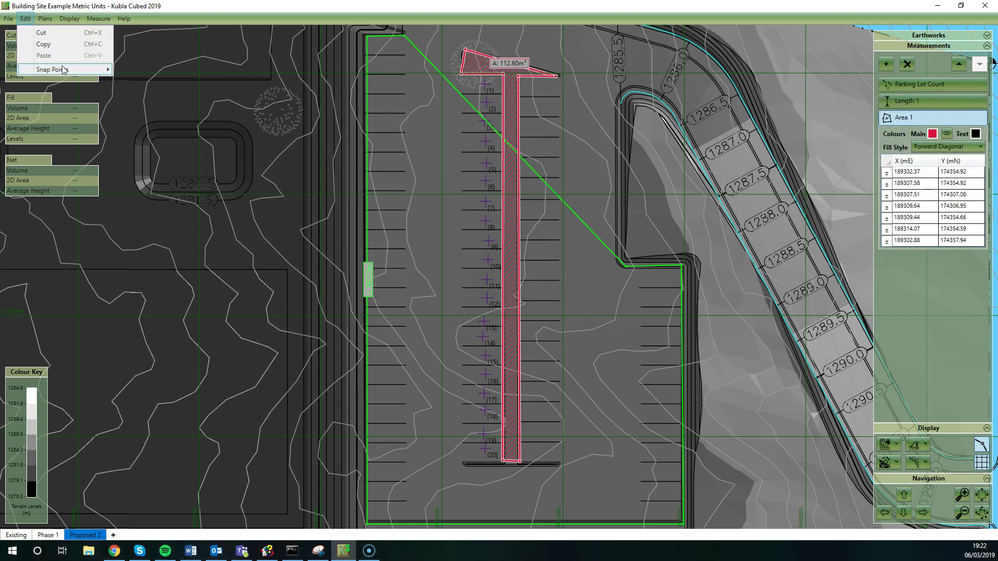
pyautogui.click(641, 137)
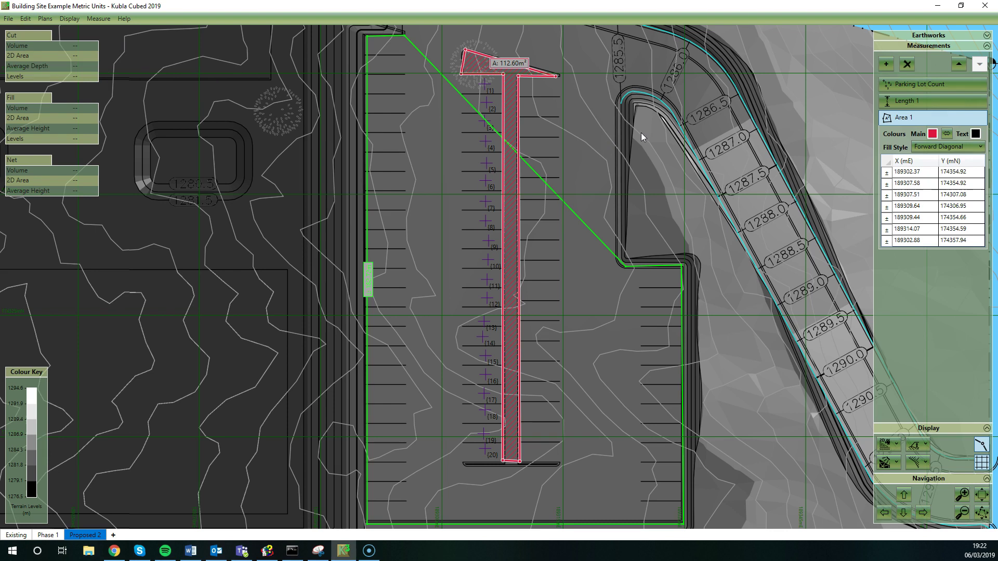
pyautogui.click(892, 76)
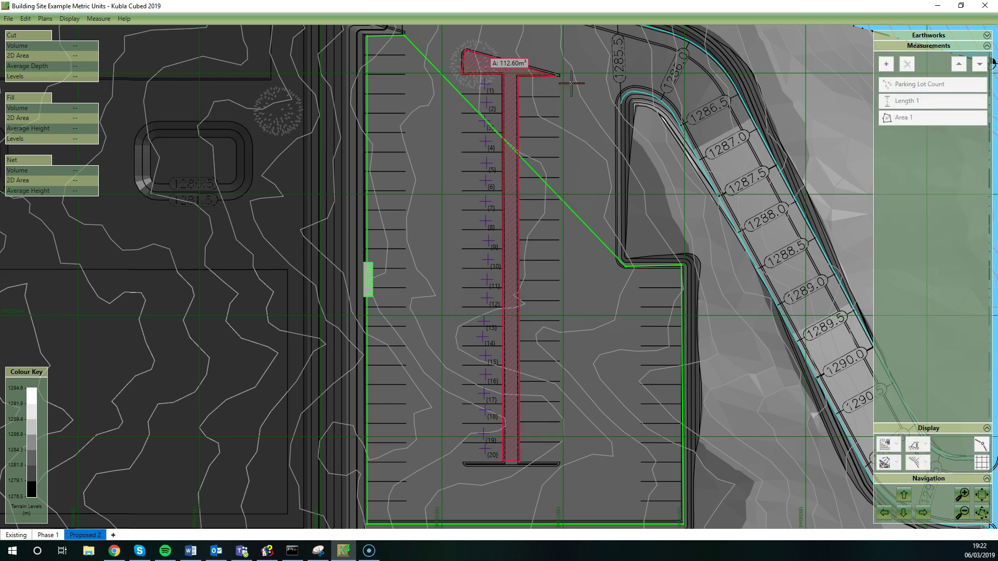
pyautogui.click(528, 92)
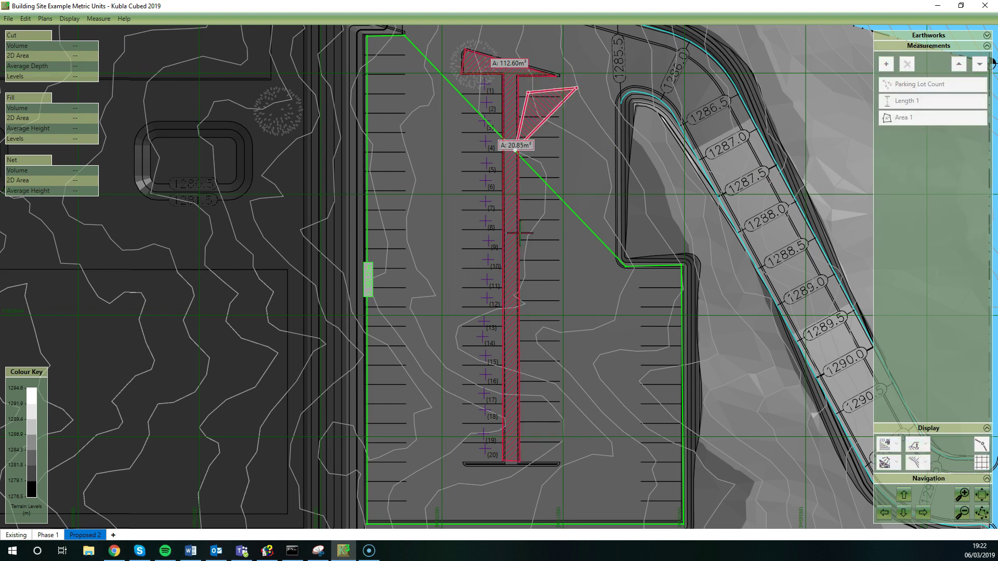
pyautogui.click(519, 461)
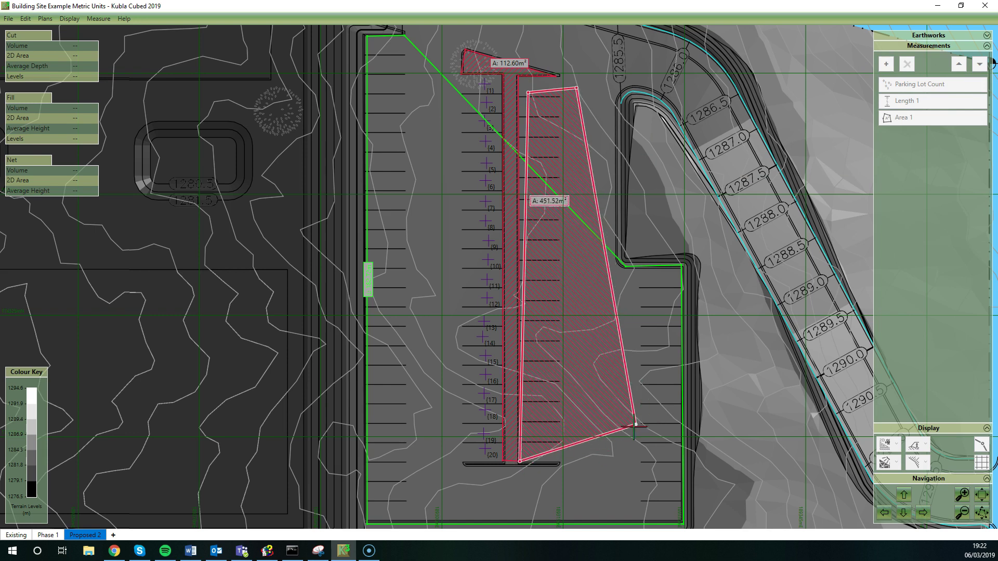
pyautogui.click(621, 441)
pyautogui.rightClick(645, 375)
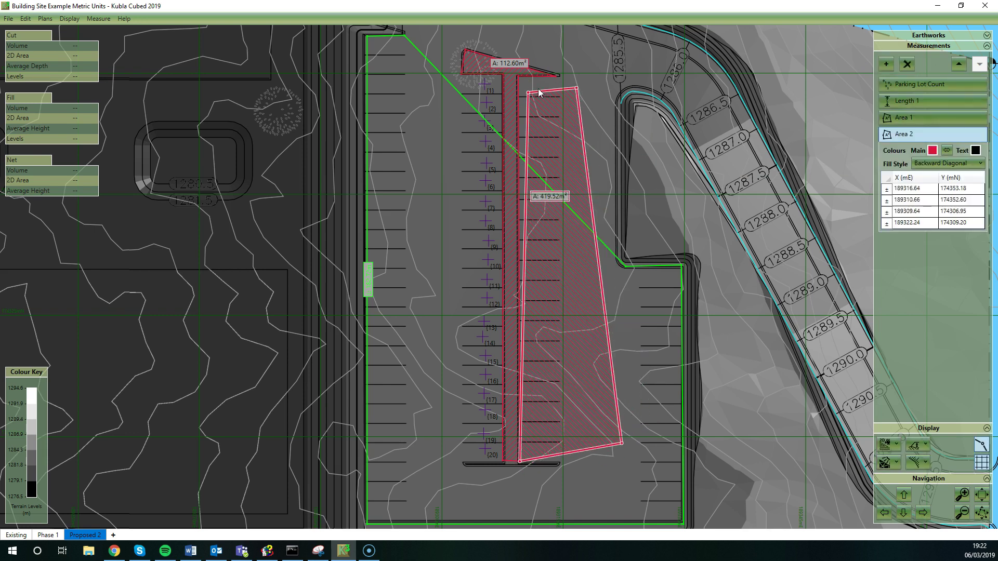
# Step: Drag Area 2's corners to fit the bay strip, about 238.95 m²
pyautogui.moveTo(529, 93); pyautogui.dragTo(518, 76)
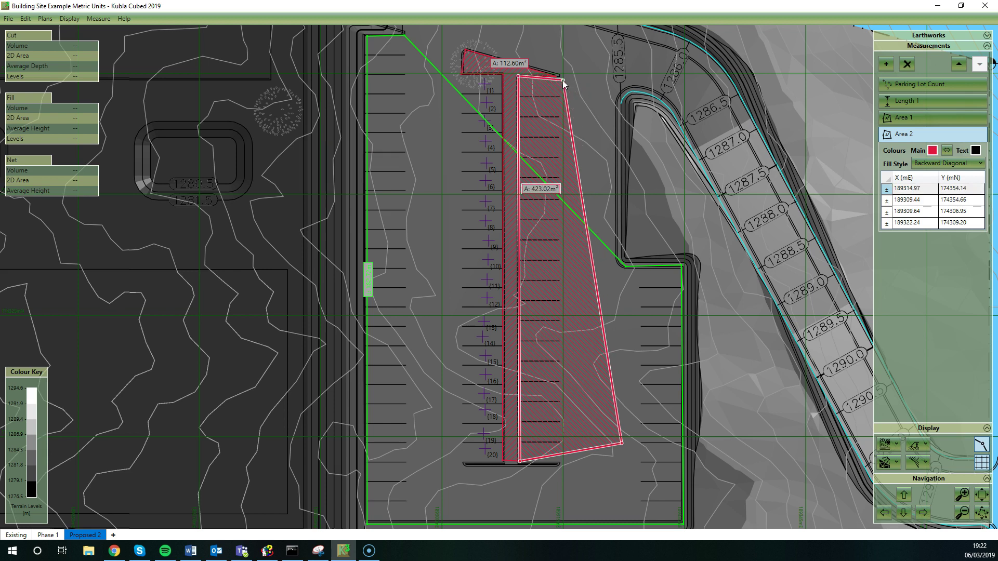
pyautogui.moveTo(577, 88); pyautogui.dragTo(556, 76)
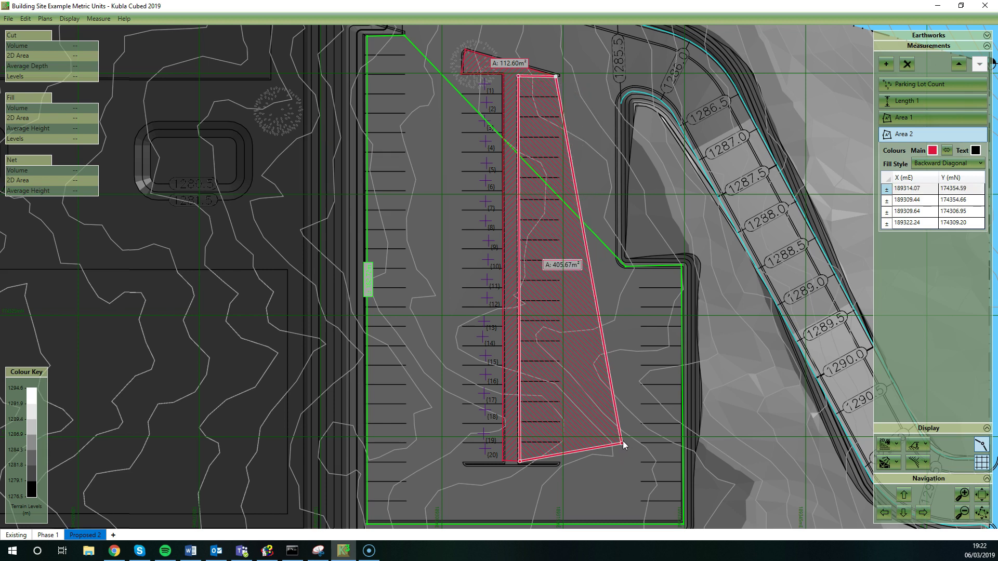
pyautogui.moveTo(622, 443); pyautogui.dragTo(563, 461)
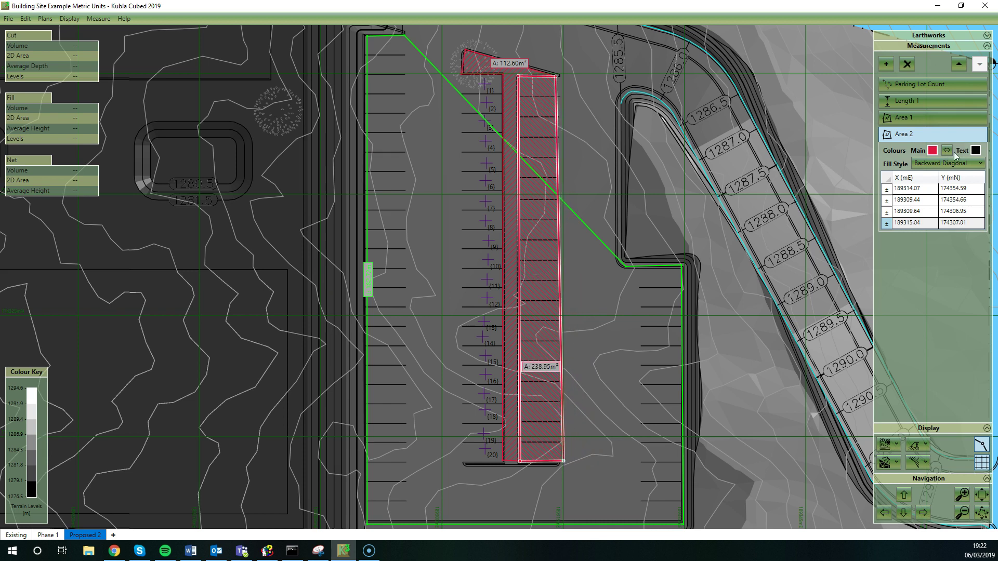
# Step: Set Area 2's main colour to bright green so its hatch and outline contrast with the red spine
pyautogui.click(932, 151)
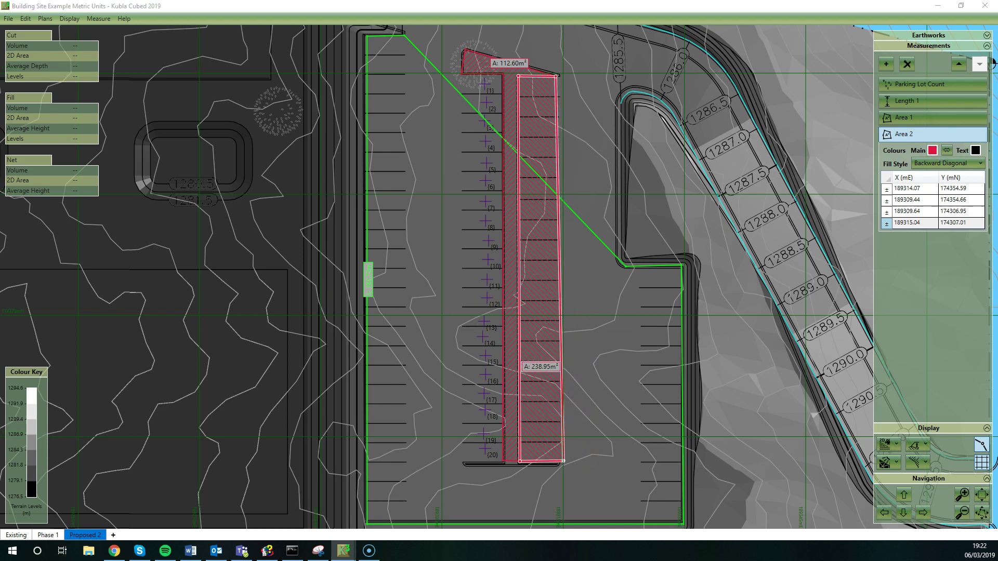
pyautogui.click(477, 335)
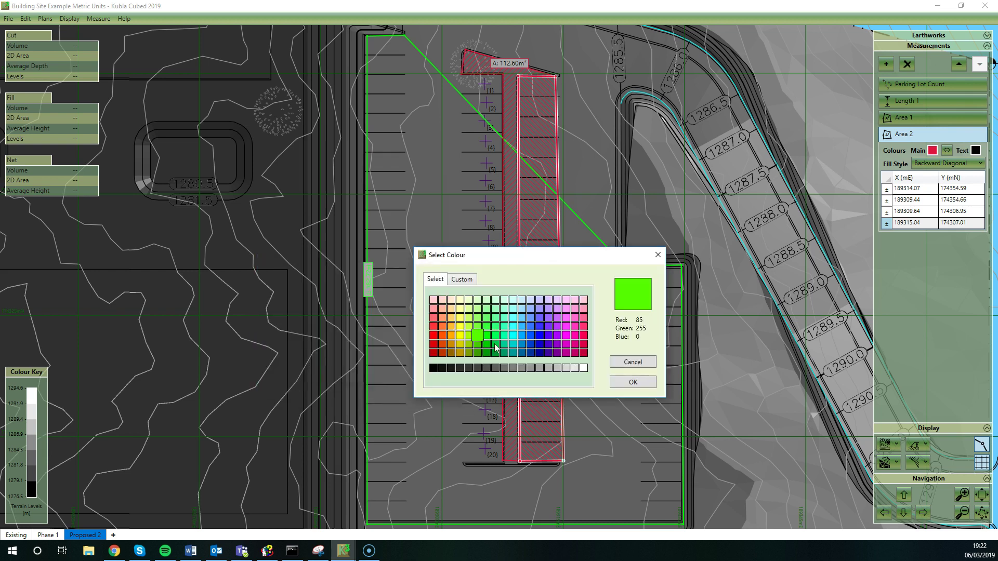
pyautogui.click(645, 386)
pyautogui.click(673, 248)
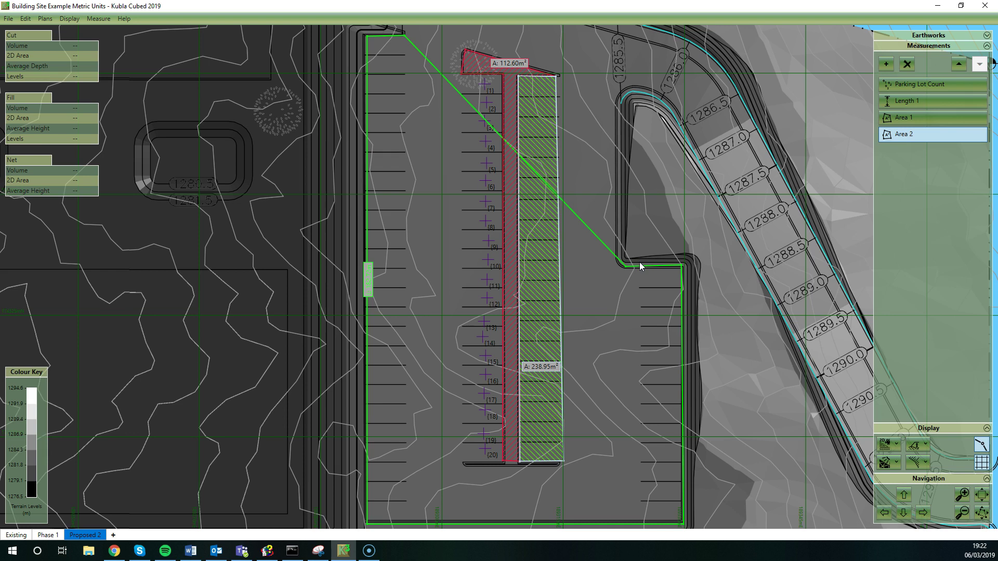
pyautogui.scroll(-3, 620, 342)
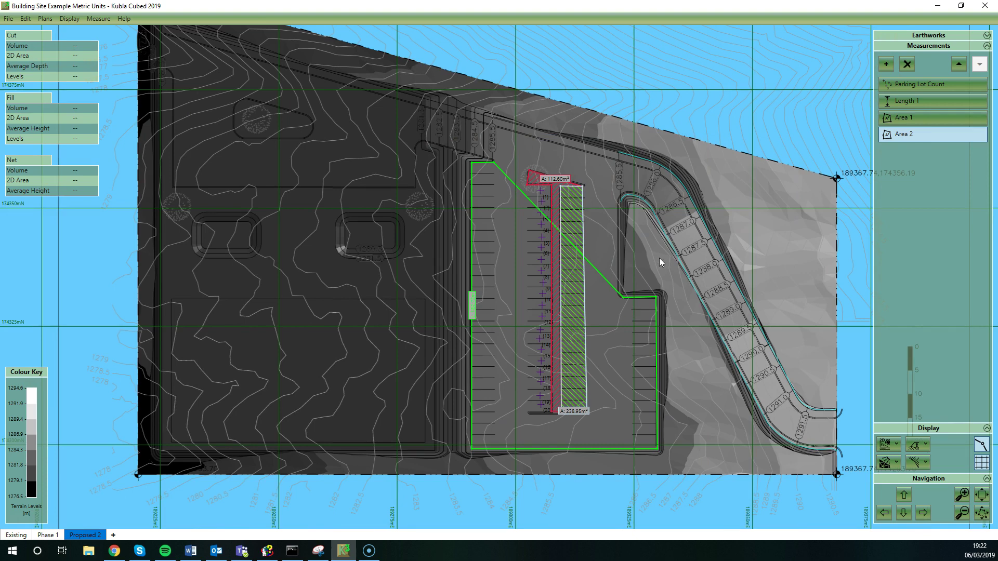
pyautogui.scroll(3, 658, 257)
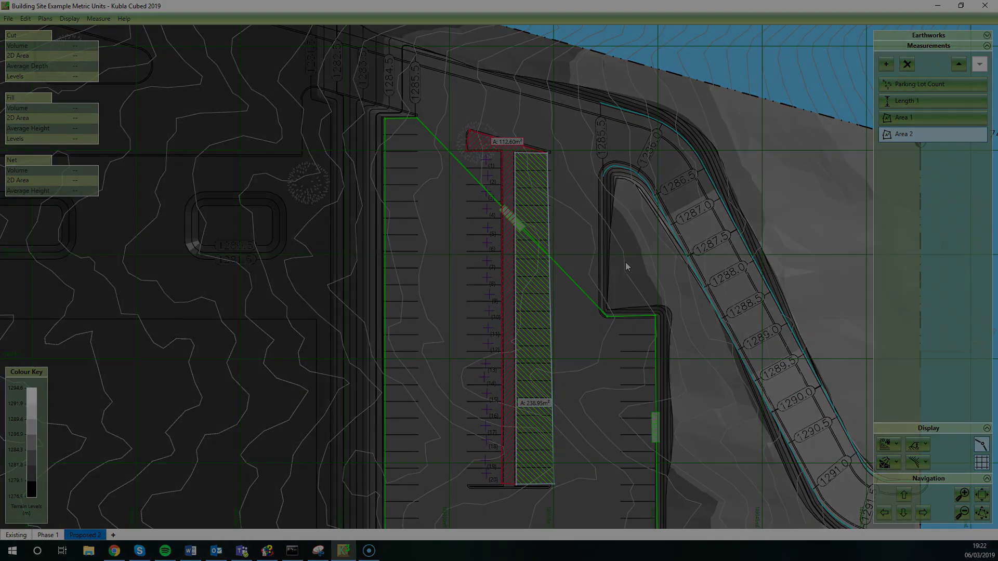